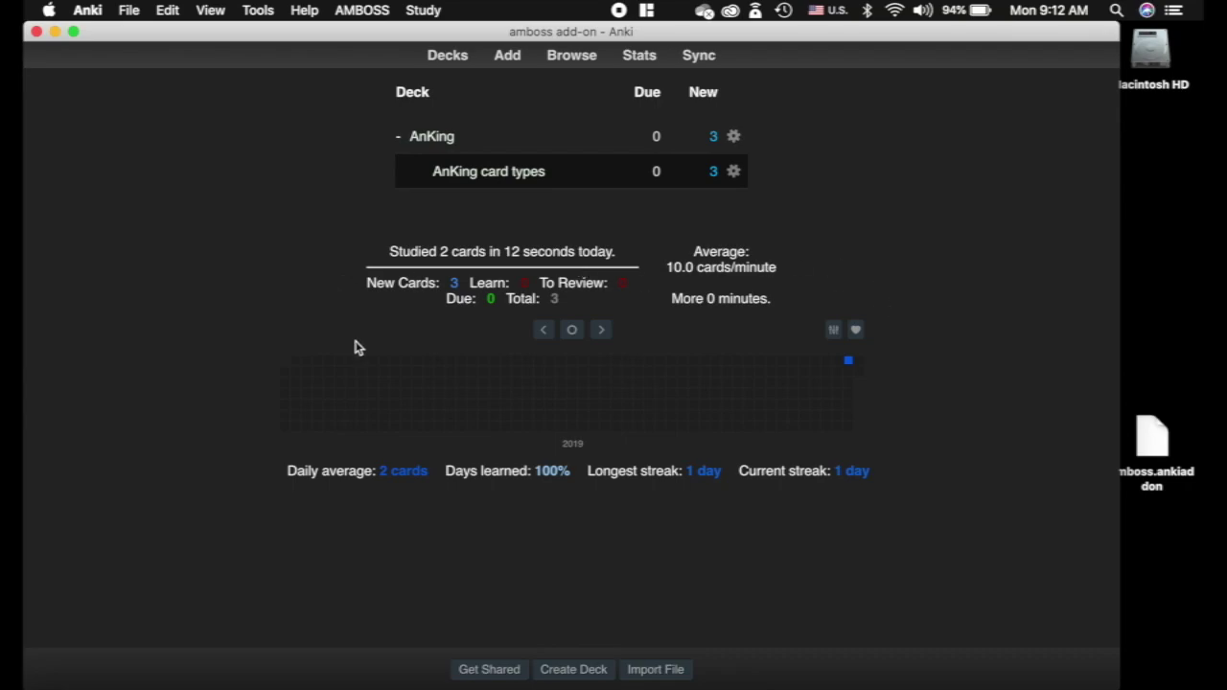
# Step: Swipe over to the Chrome window showing the AMBOSS & Anki add-on page
pyautogui.hotkey('ctrl', 'Left')
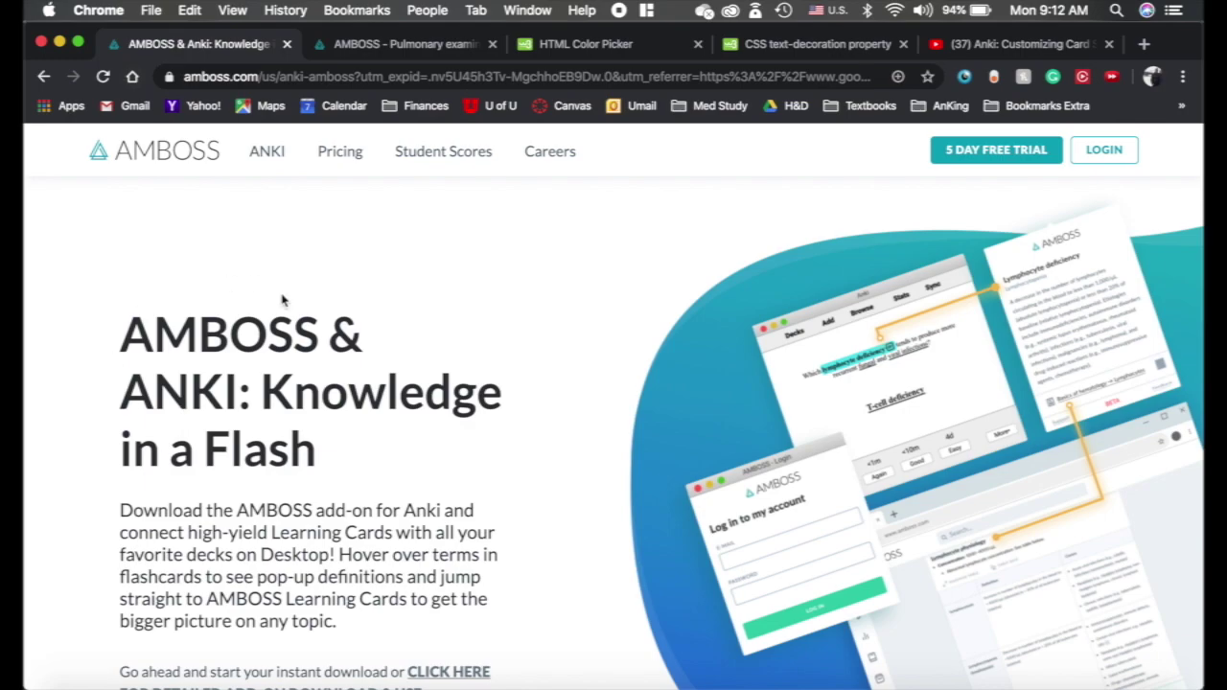
# Step: Scroll down to the Download Add-On button, then swipe back to Anki
pyautogui.scroll(-3, 282, 300)
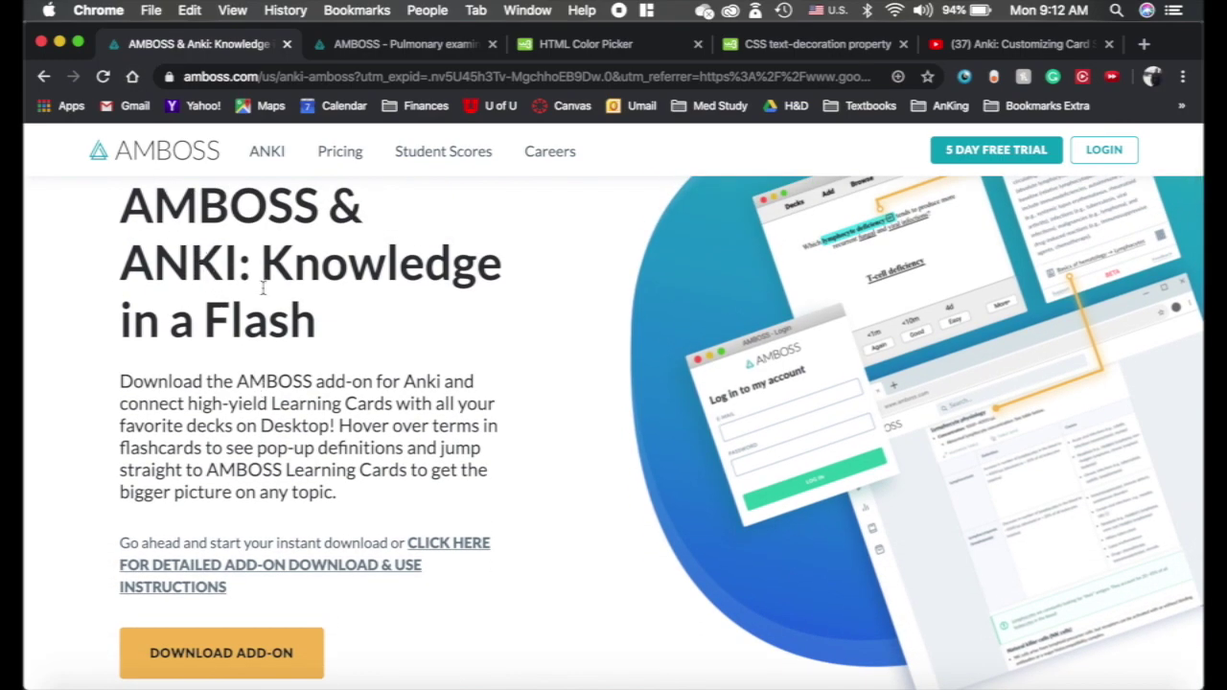
pyautogui.hotkey('ctrl', 'Right')
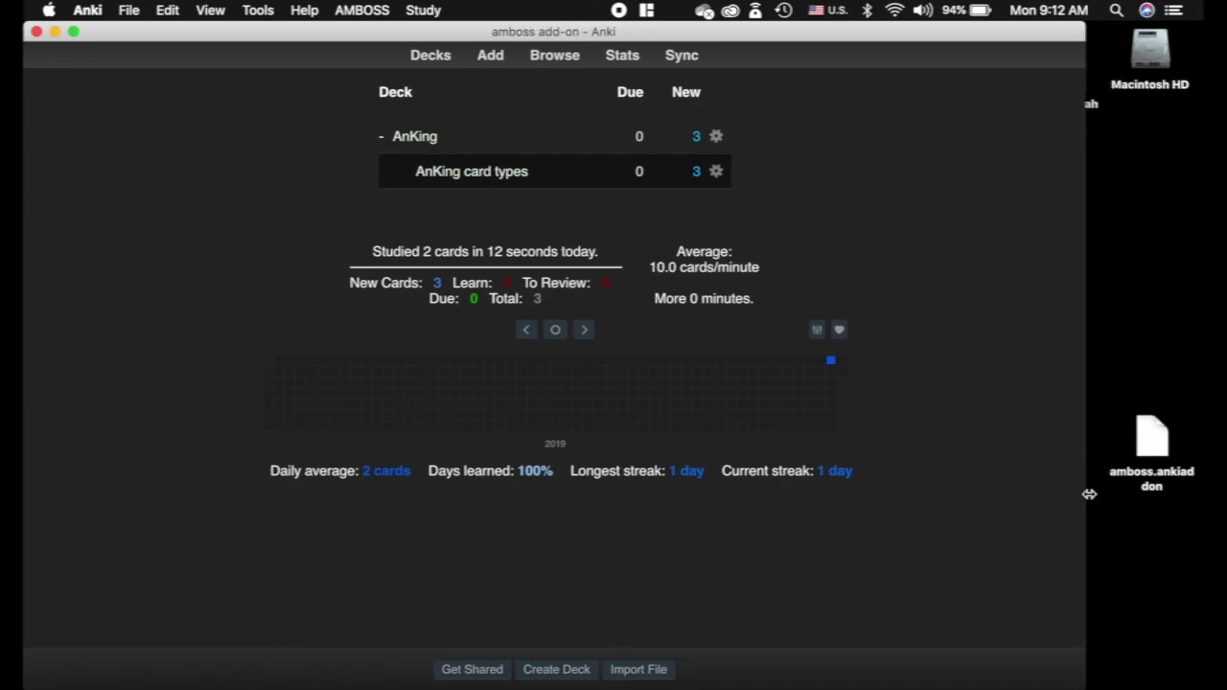
# Step: Drag amboss.ankiaddon from the desktop into Tools > Add-ons to install it
pyautogui.moveTo(1098, 492); pyautogui.dragTo(1103, 565)
pyautogui.click(249, 9)
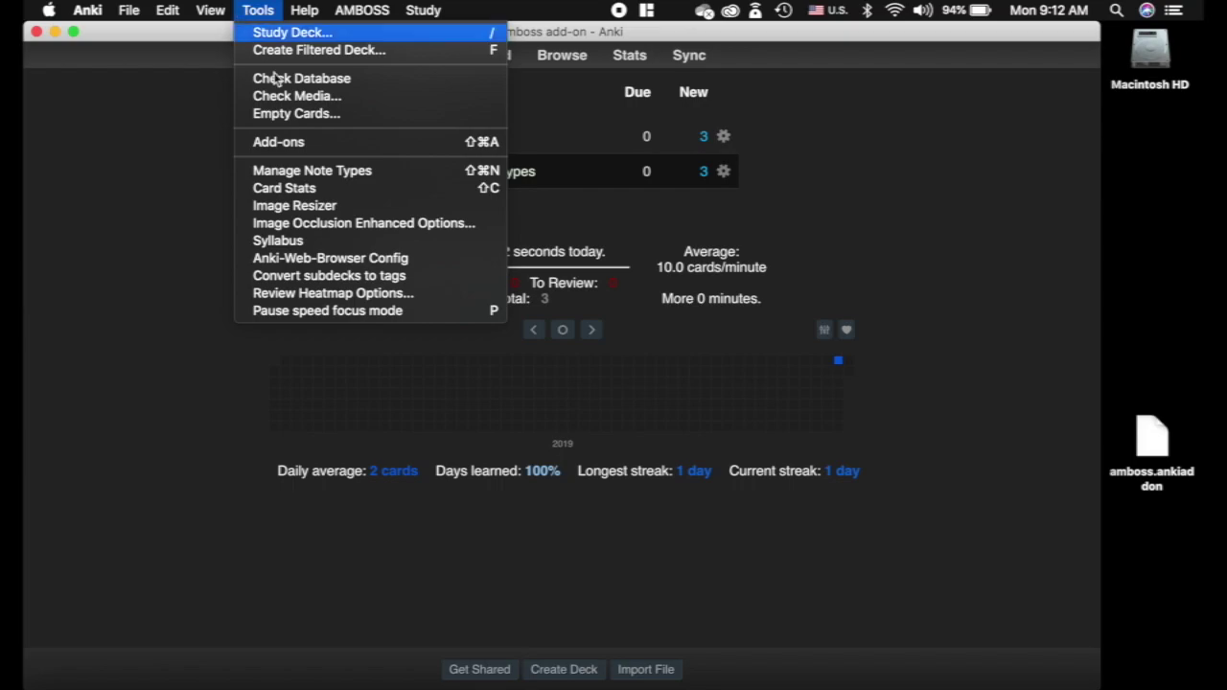
pyautogui.click(295, 142)
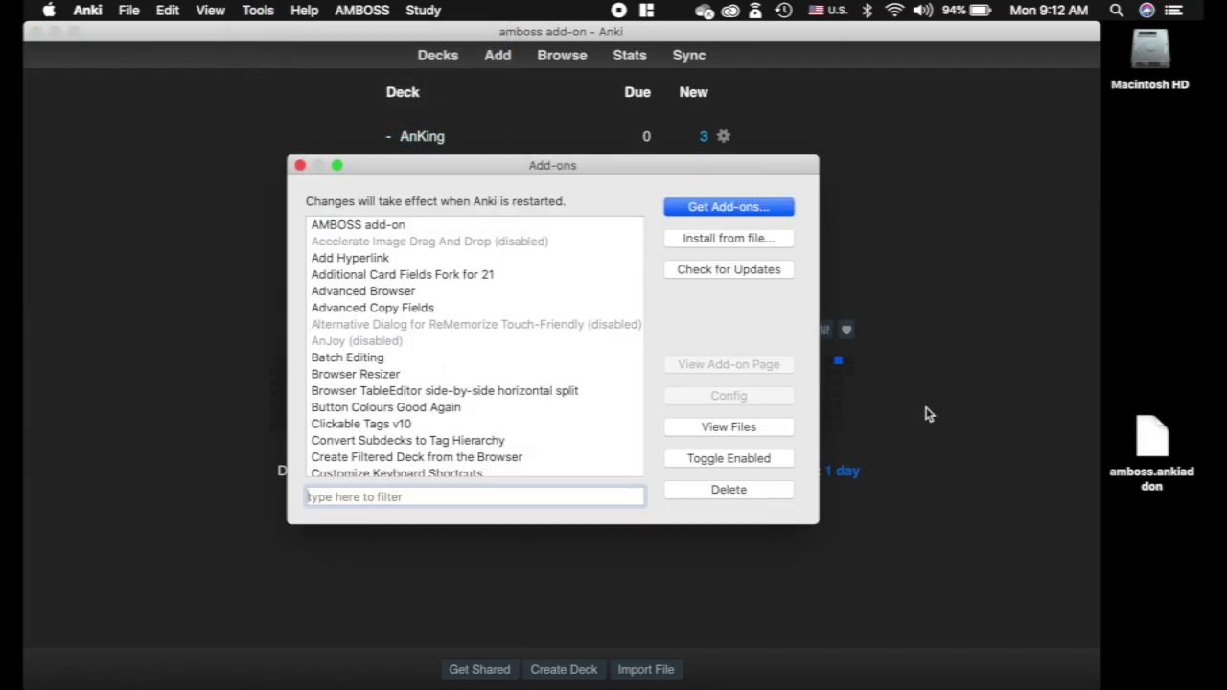
pyautogui.moveTo(1156, 447); pyautogui.dragTo(484, 348)
# Step: Study AnKing card types and follow the rales pop-up to Pulmonary examination → Auscultation
pyautogui.click(300, 165)
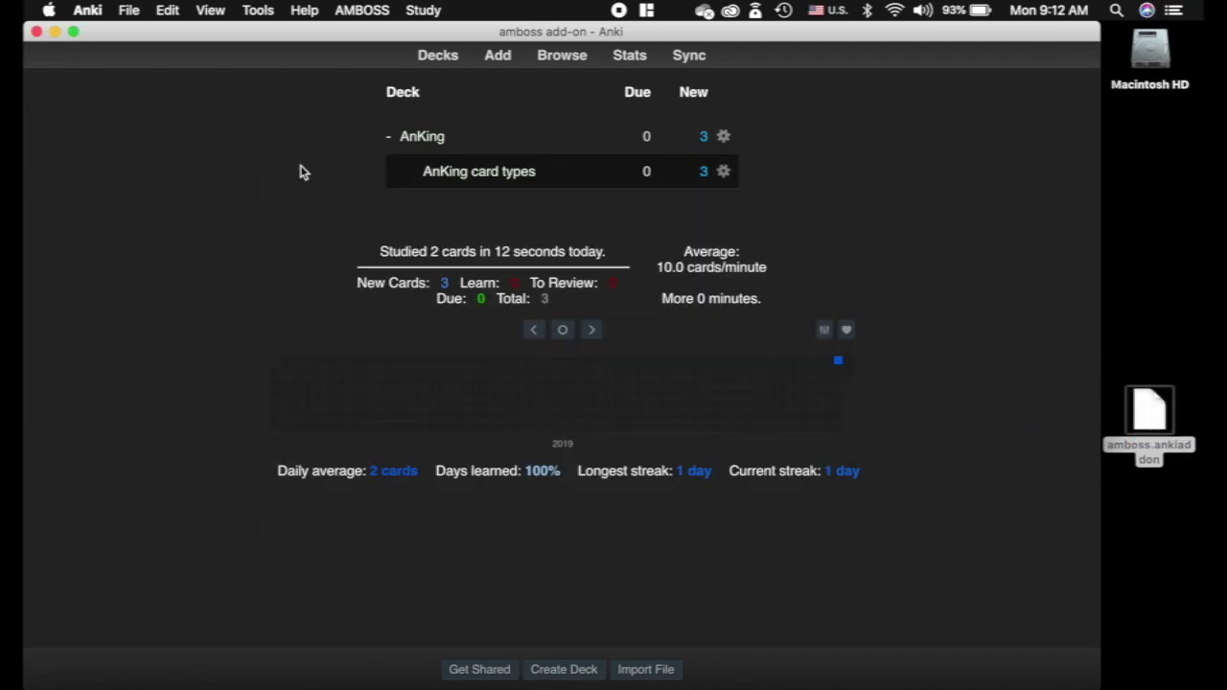
pyautogui.click(487, 167)
pyautogui.press('s')
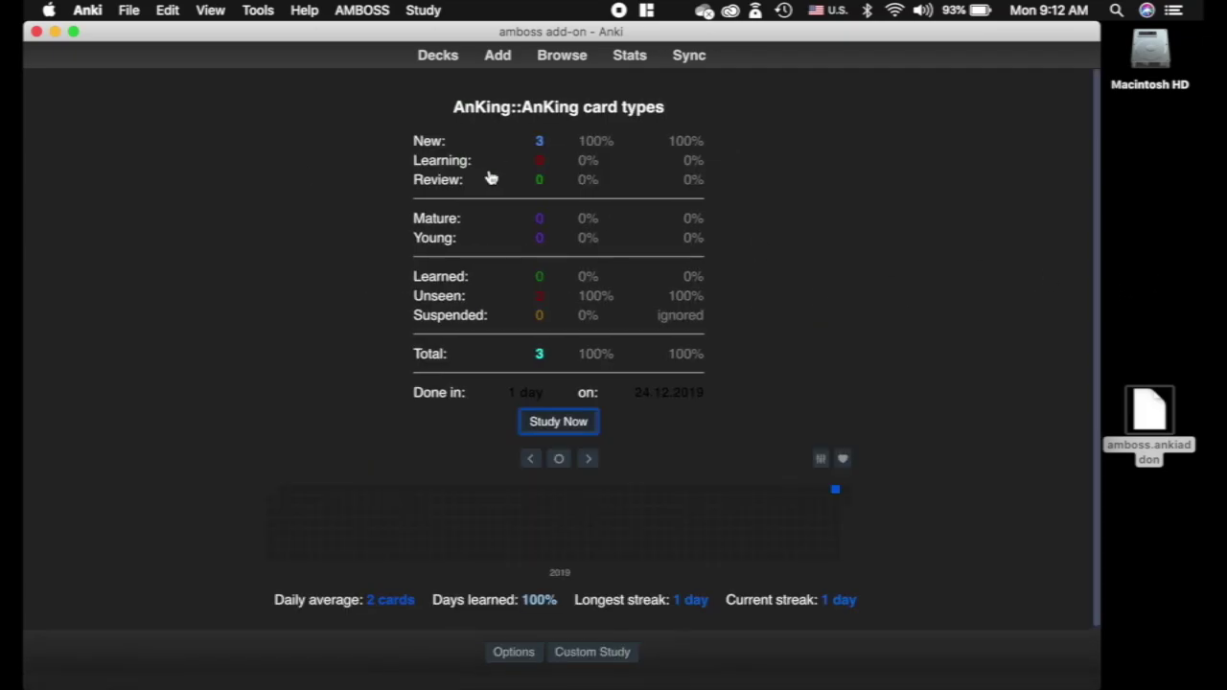
pyautogui.moveTo(675, 104)
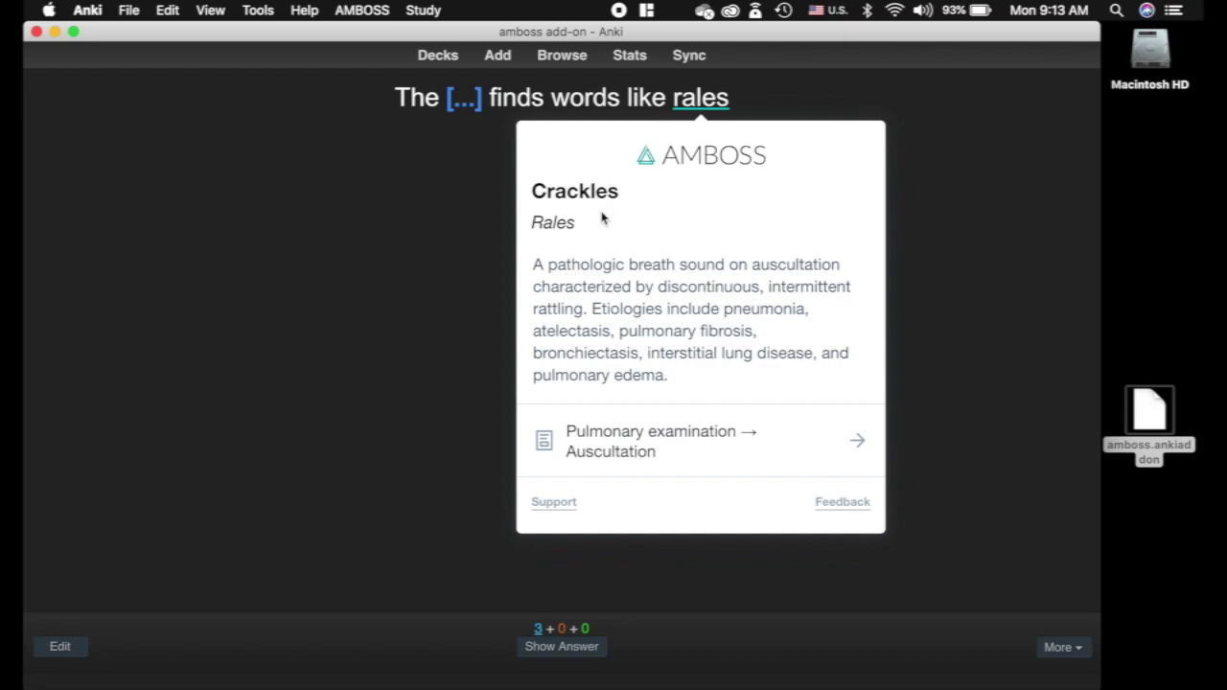
pyautogui.click(642, 437)
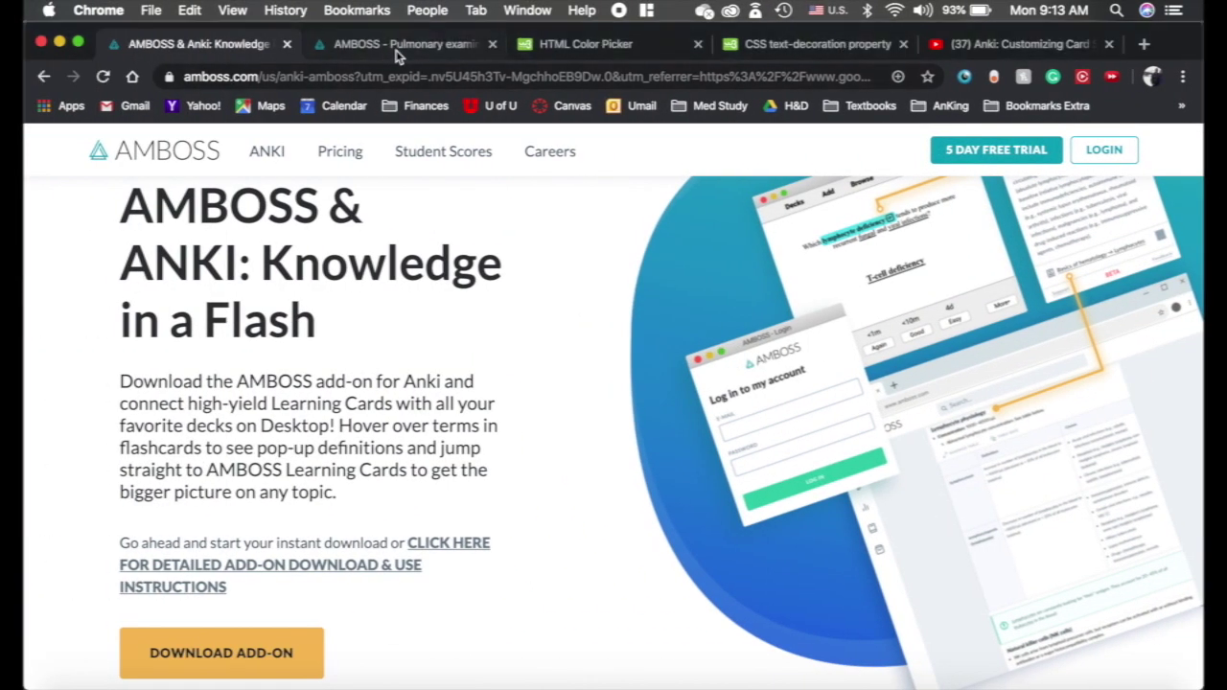
# Step: Read the article's Auscultation section on crackles or rales, then return to Anki
pyautogui.click(398, 55)
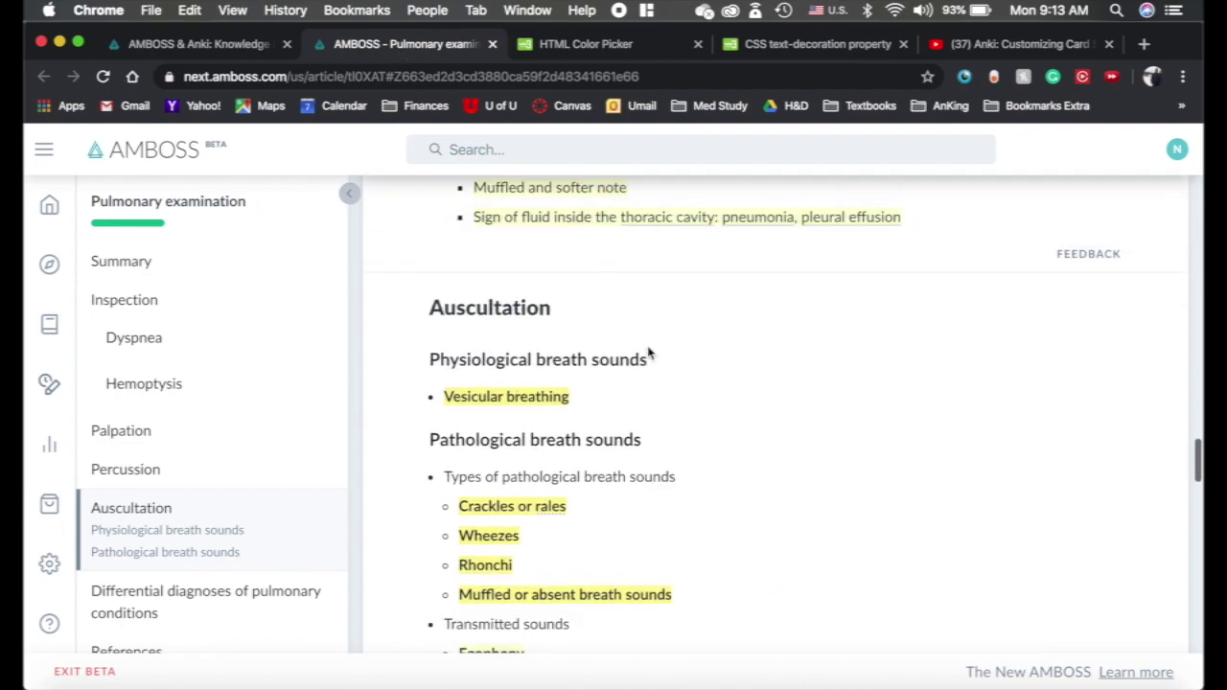
pyautogui.moveTo(556, 515)
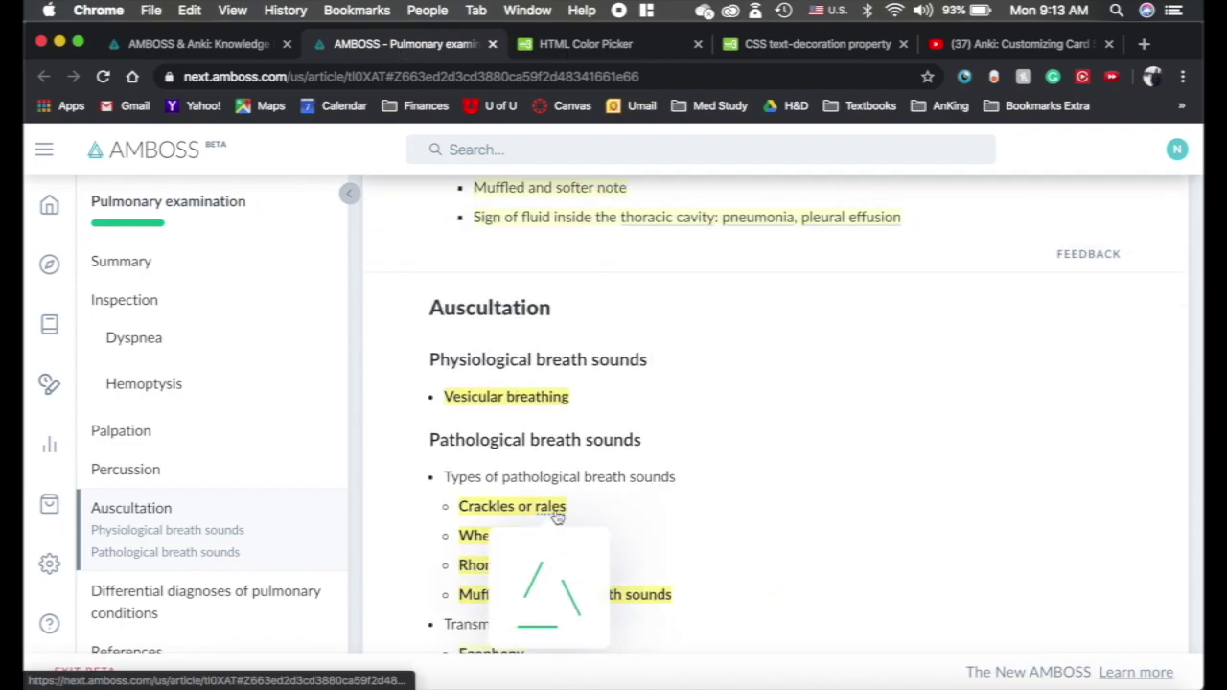
pyautogui.scroll(-1, 557, 517)
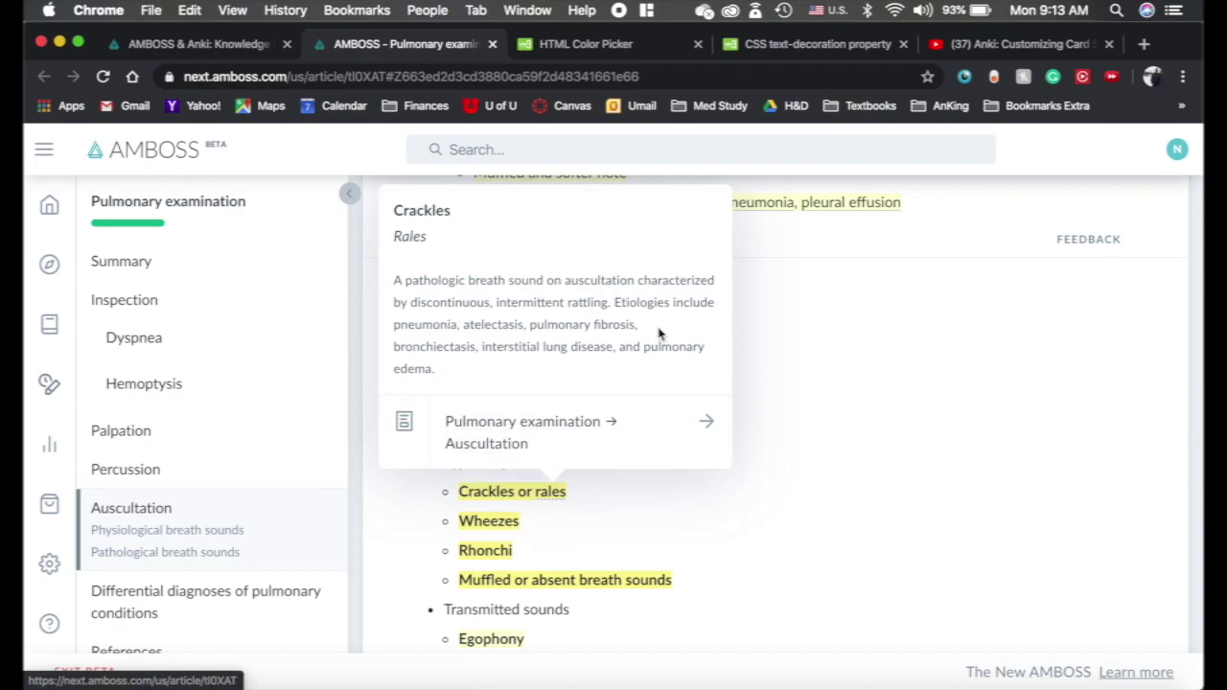
pyautogui.scroll(-5, 792, 422)
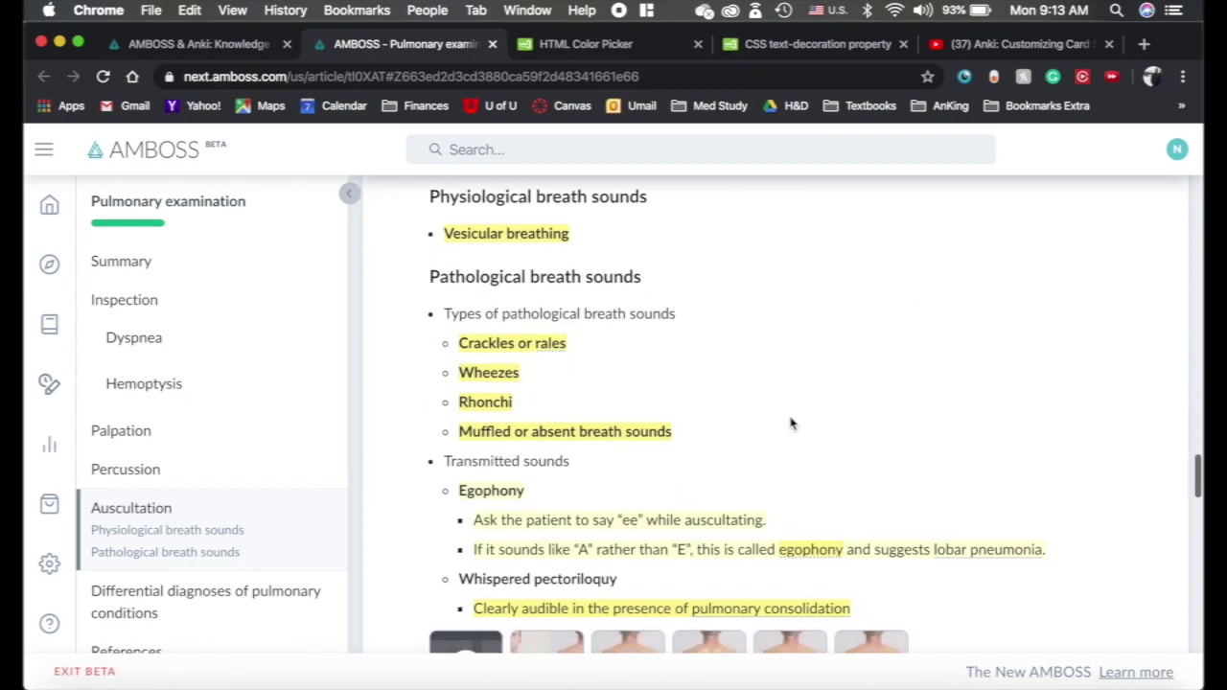
pyautogui.scroll(4, 791, 423)
pyautogui.scroll(-1, 790, 424)
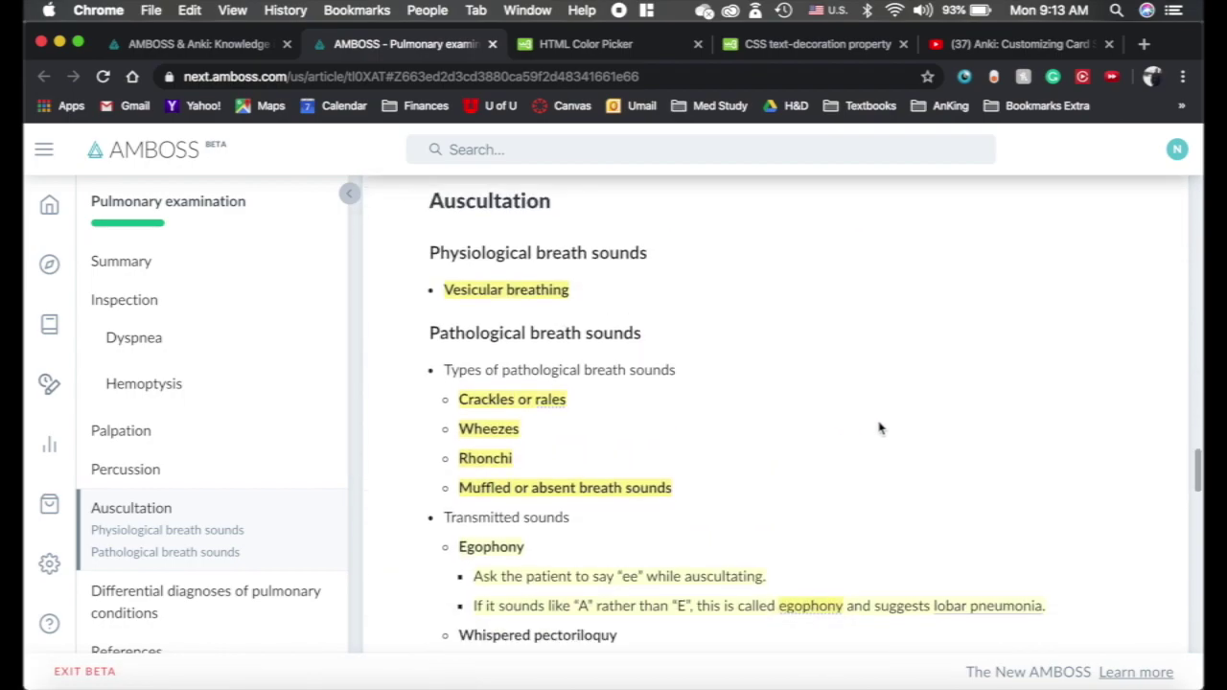
pyautogui.press('super+Tab')
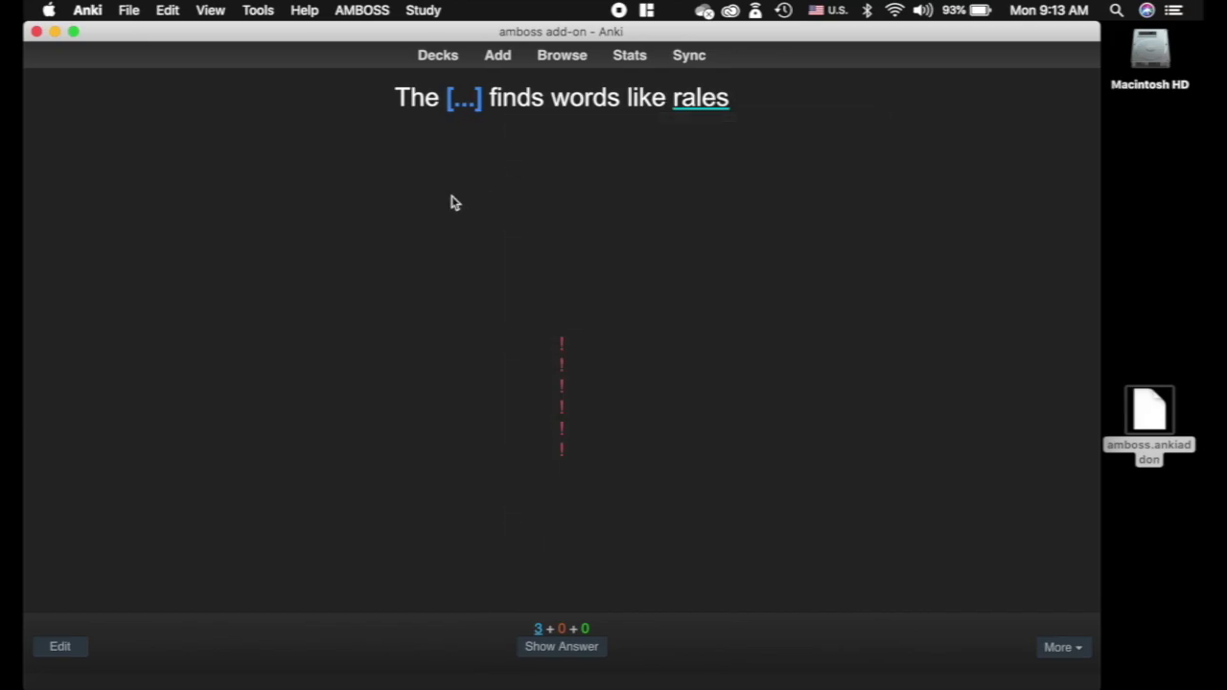
# Step: Show the answer, restart studying AnKing card types, and open the AMBOSS menu
pyautogui.press('space')
pyautogui.moveTo(393, 100)
pyautogui.press('d')
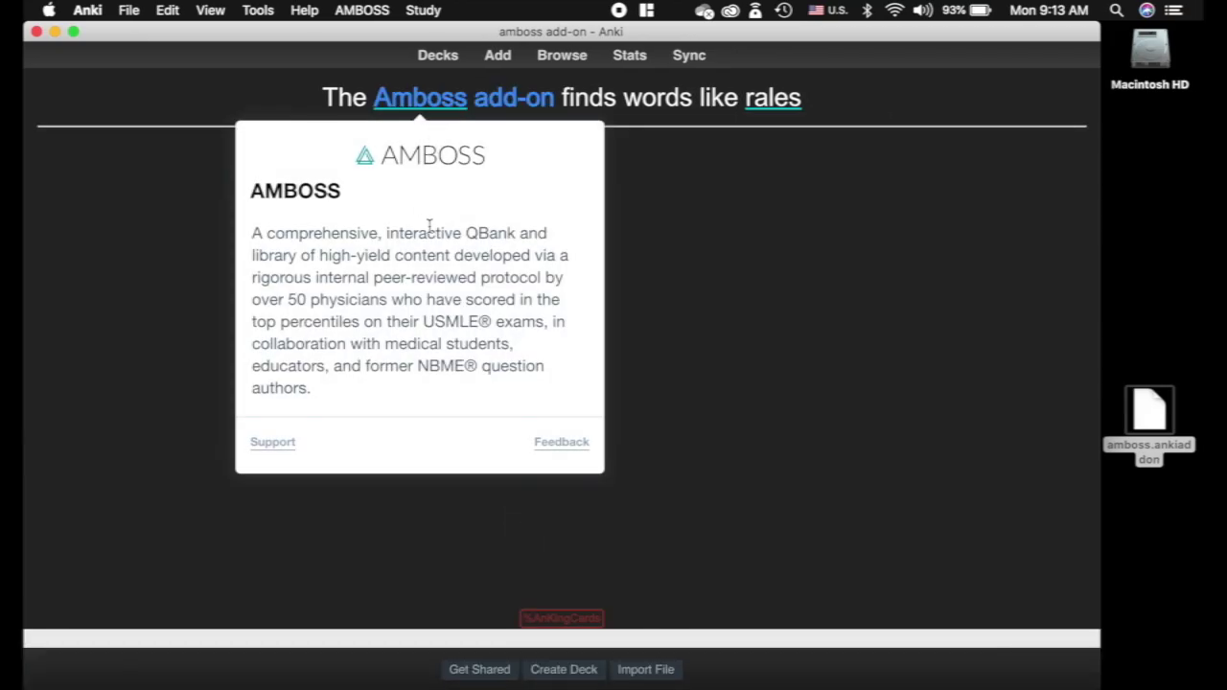
pyautogui.click(467, 172)
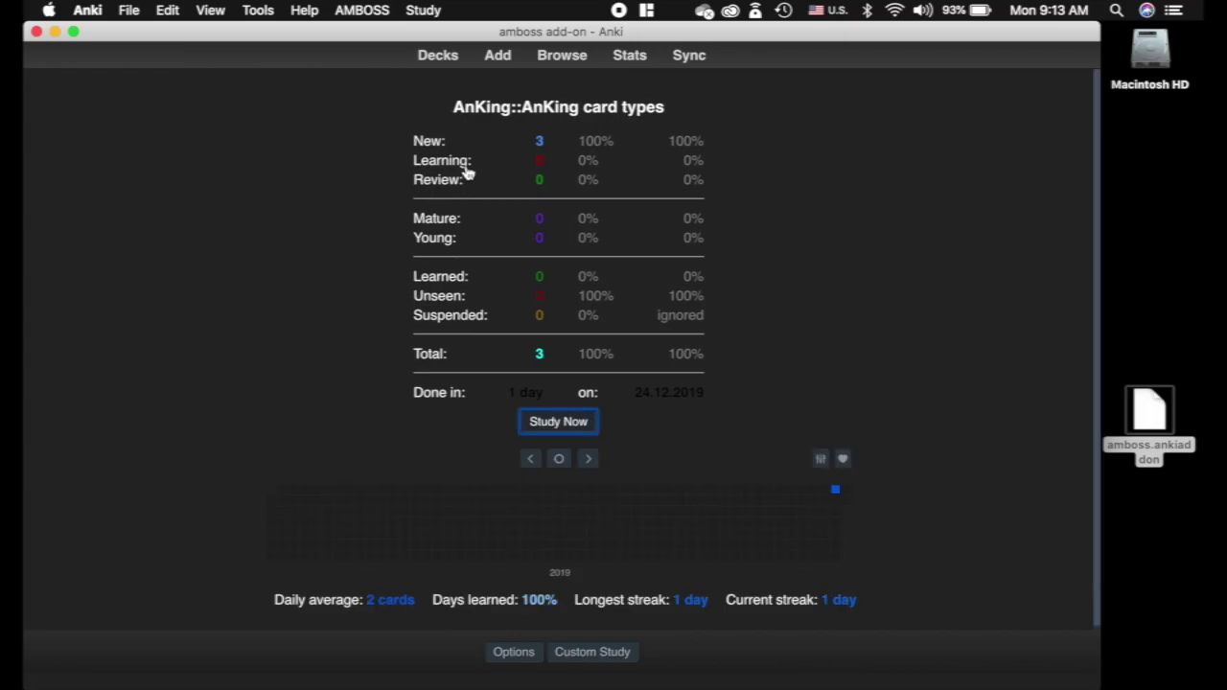
pyautogui.press('s')
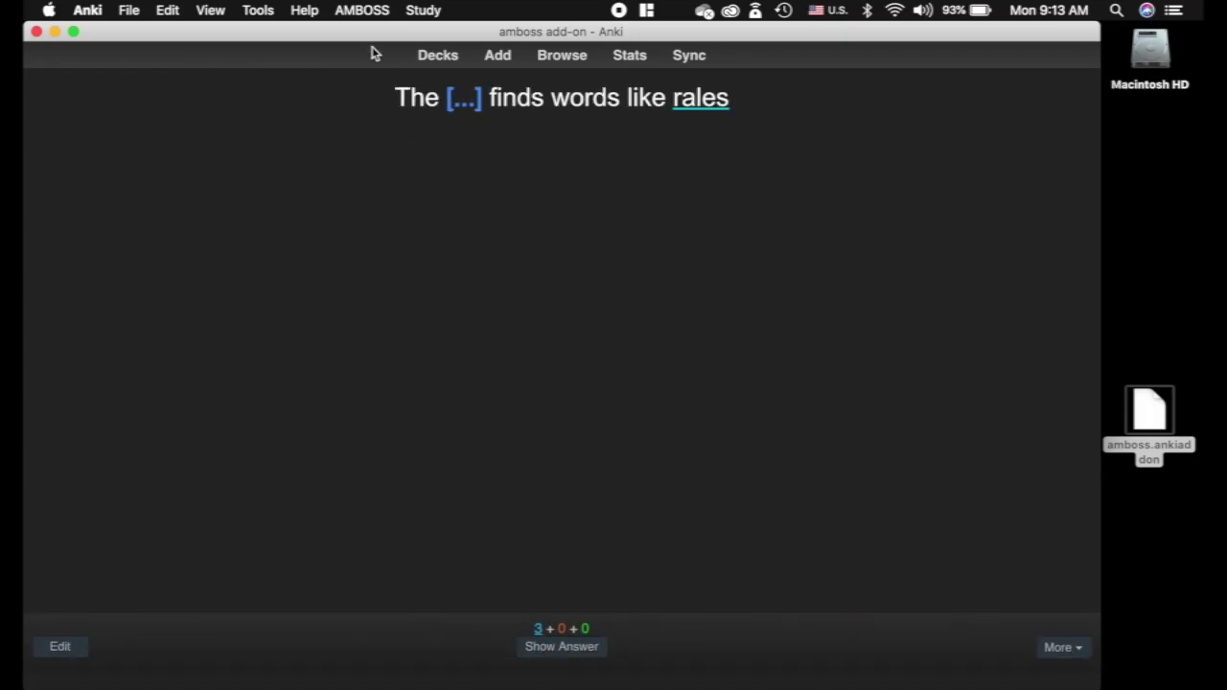
pyautogui.click(362, 8)
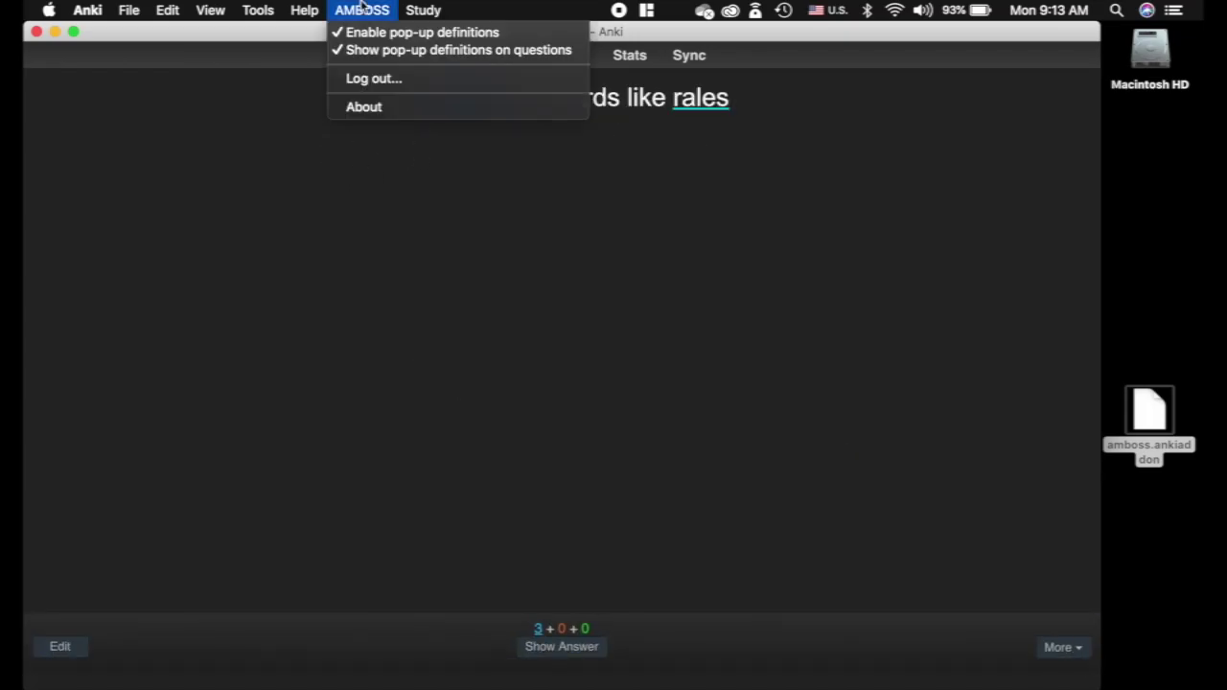
# Step: Untick Show pop-up definitions on questions and reveal the answer to check its pop-ups
pyautogui.click(420, 53)
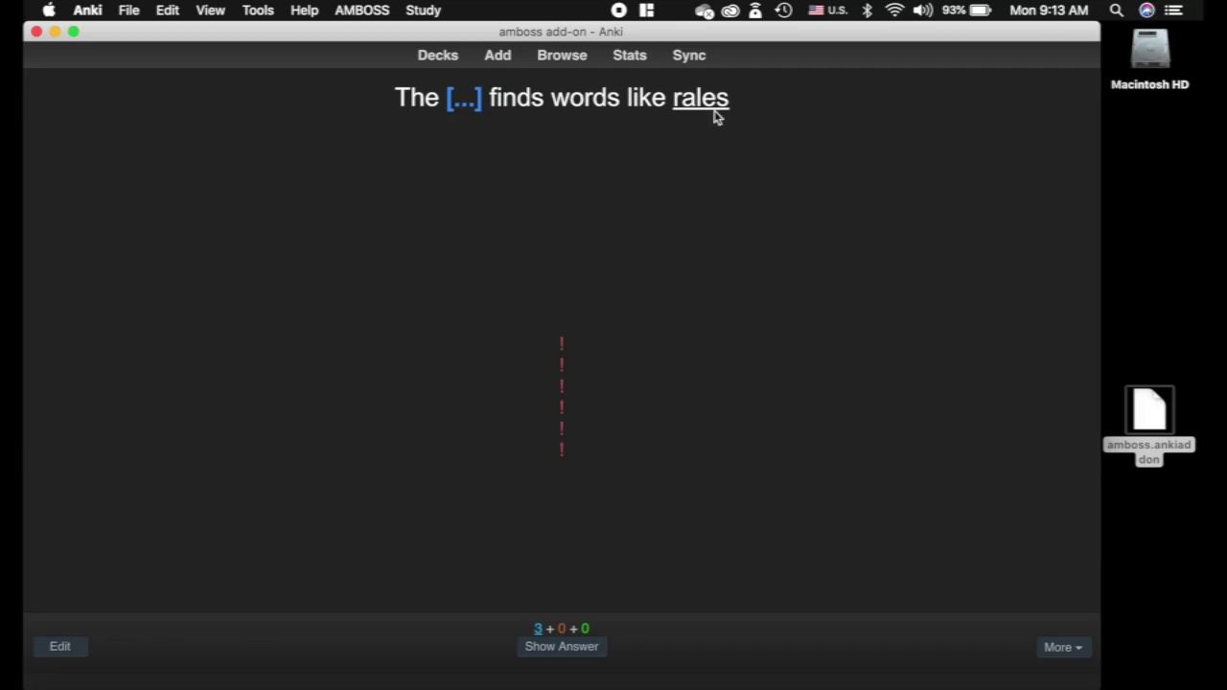
pyautogui.press('space')
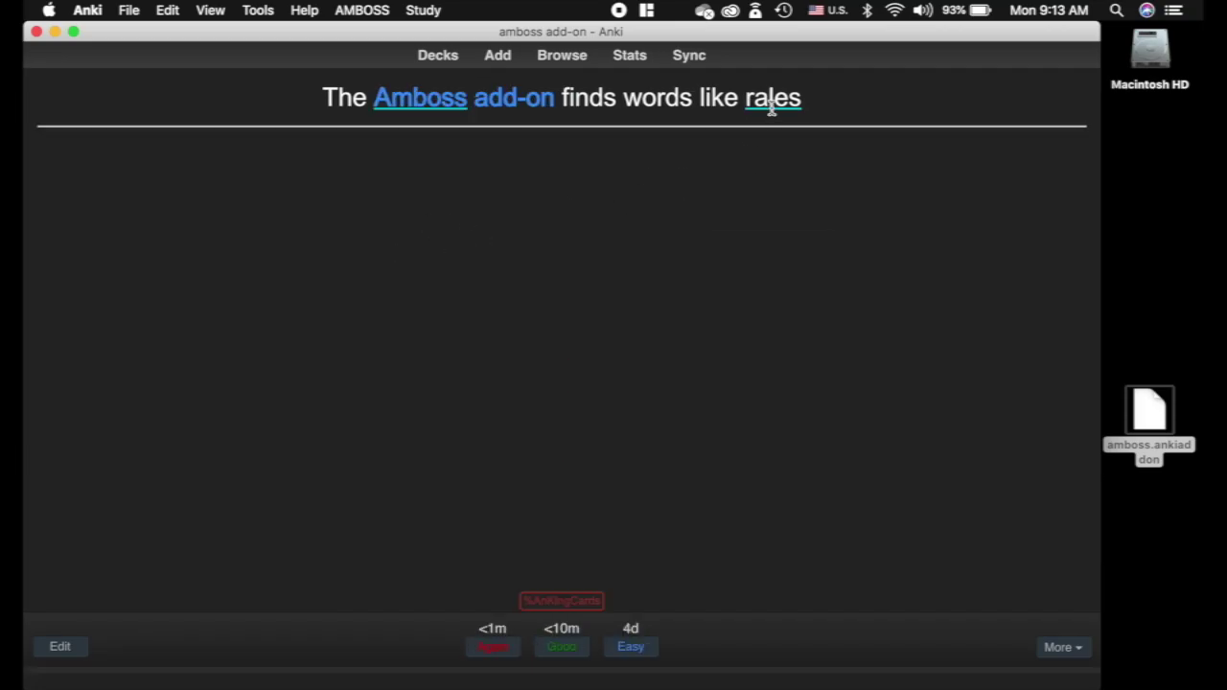
pyautogui.moveTo(773, 108)
# Step: Tick Show pop-up definitions on questions again in the AMBOSS menu
pyautogui.click(362, 10)
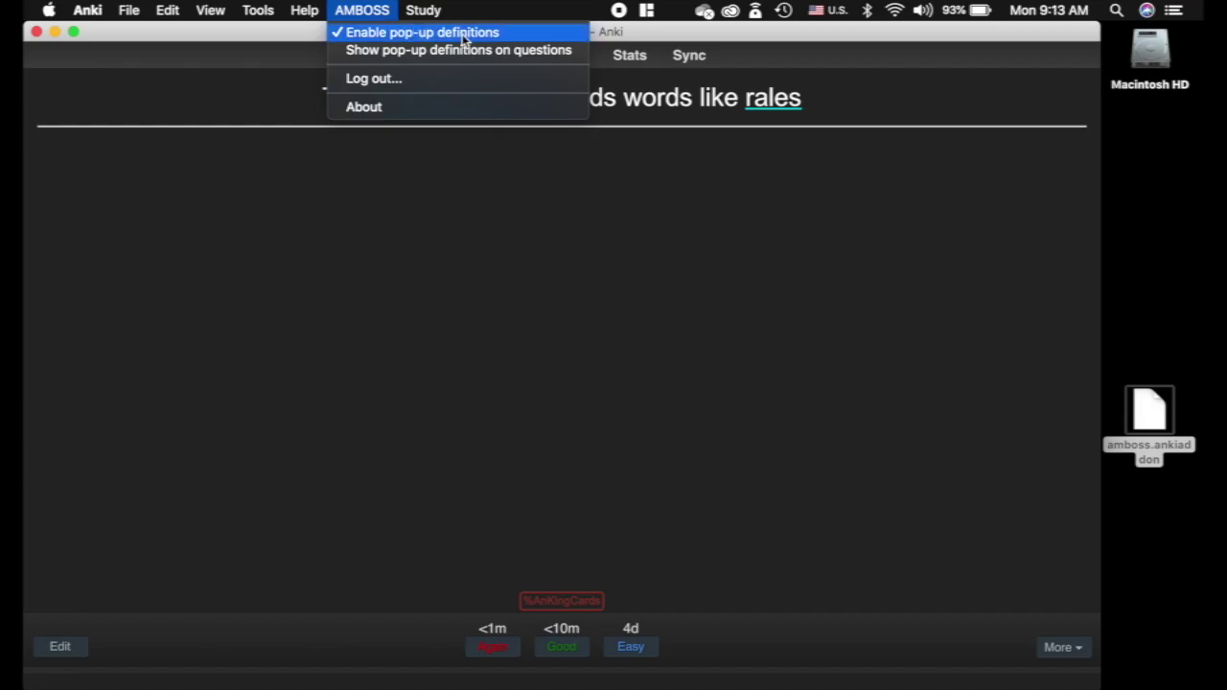
pyautogui.click(408, 51)
pyautogui.moveTo(471, 86)
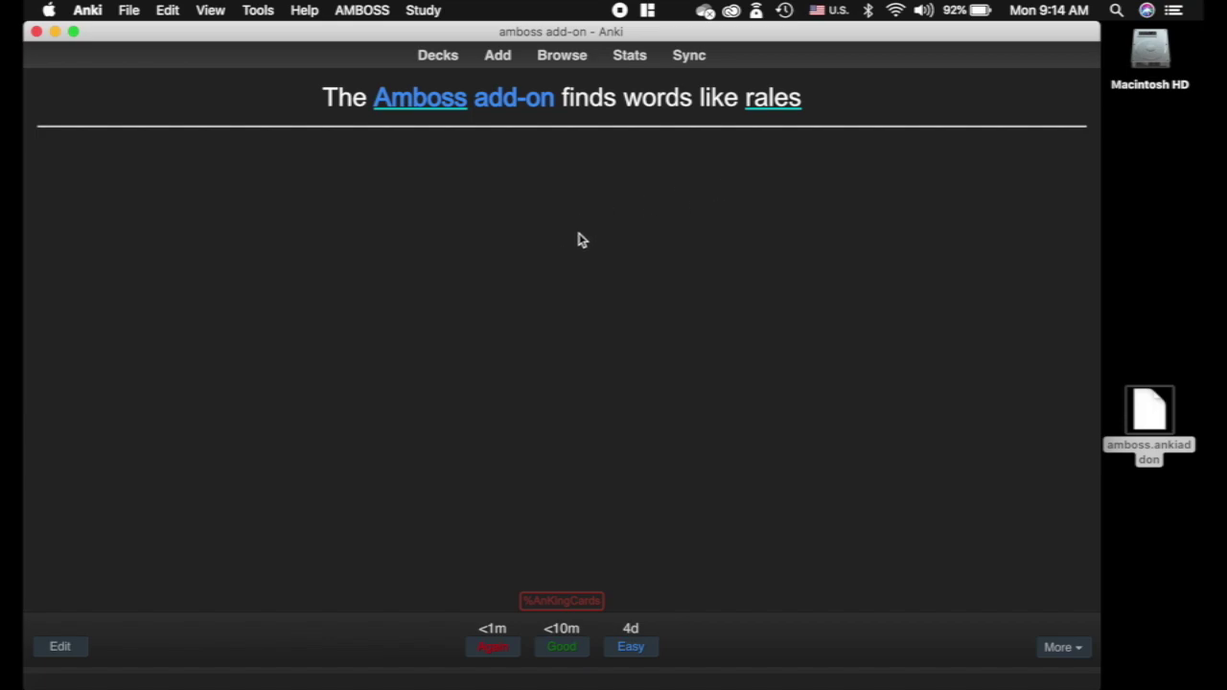
# Step: Open the current note's card type Styling and find the .amboss-mark rule
pyautogui.press('e')
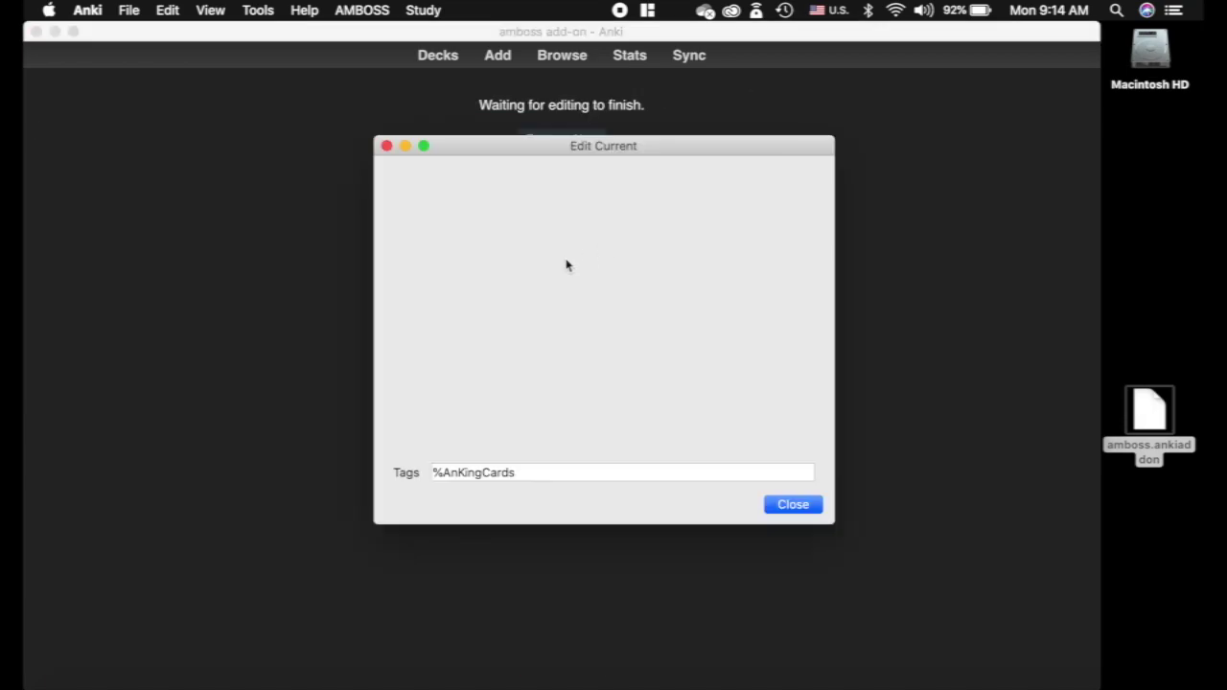
pyautogui.click(472, 179)
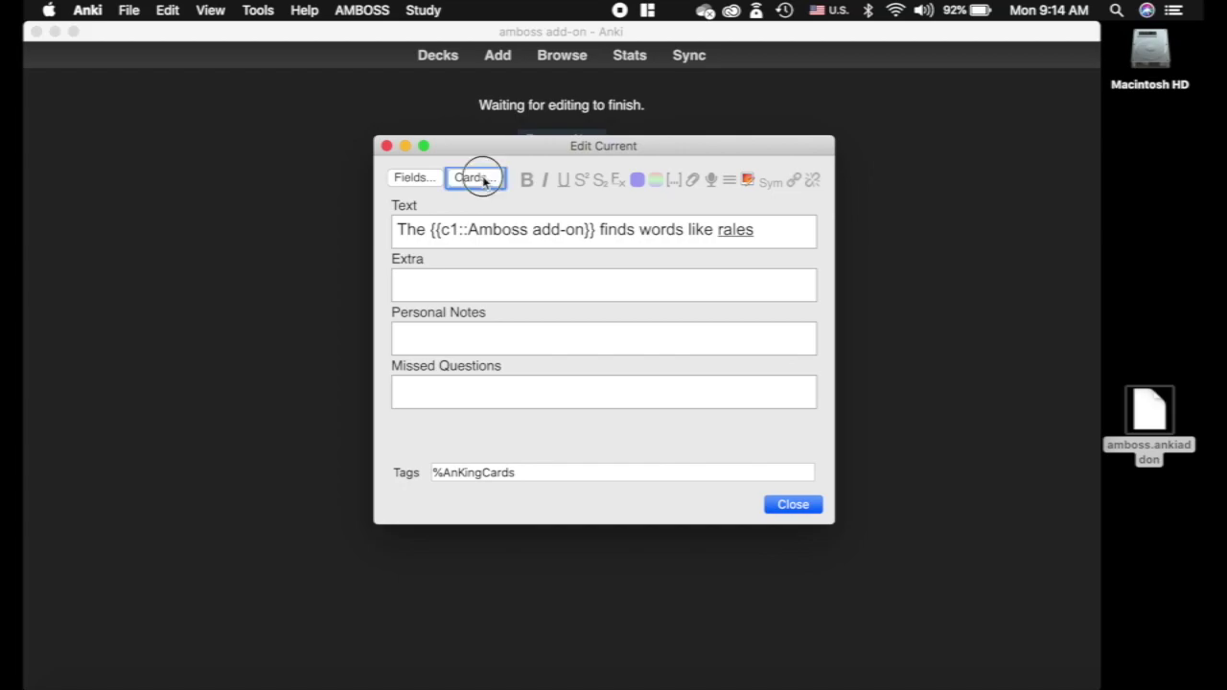
pyautogui.scroll(-5, 336, 313)
pyautogui.scroll(-10, 336, 313)
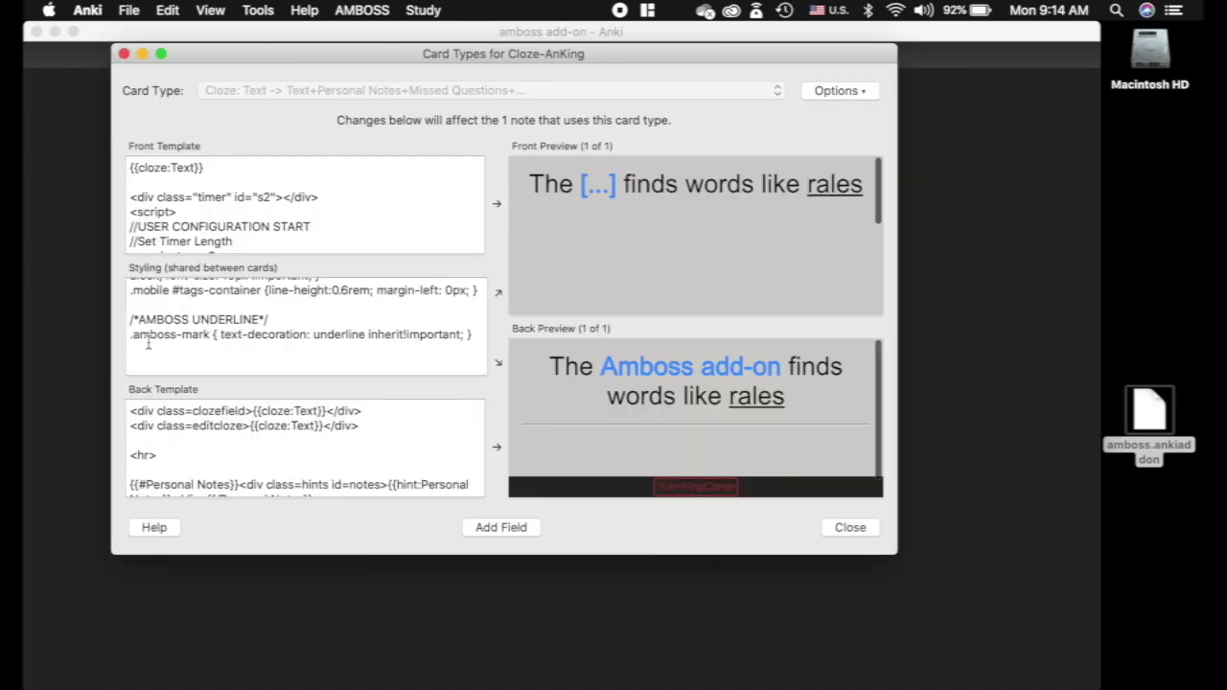
pyautogui.moveTo(127, 336); pyautogui.dragTo(210, 335)
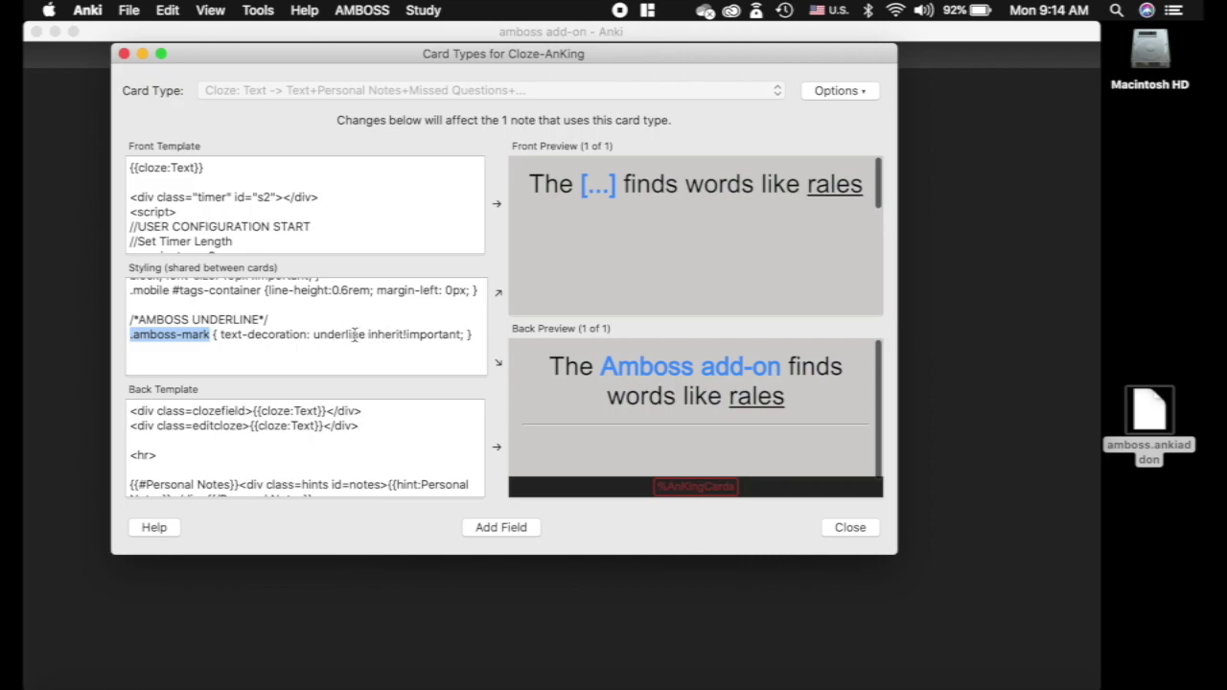
# Step: Change the AMBOSS underline colour from 'inherit' to 'red' and close both dialogs
pyautogui.click(401, 334)
pyautogui.press('BackSpace')
pyautogui.press('BackSpace')
pyautogui.press('BackSpace')
pyautogui.press('BackSpace')
pyautogui.press('BackSpace')
pyautogui.press('BackSpace')
pyautogui.press('BackSpace')
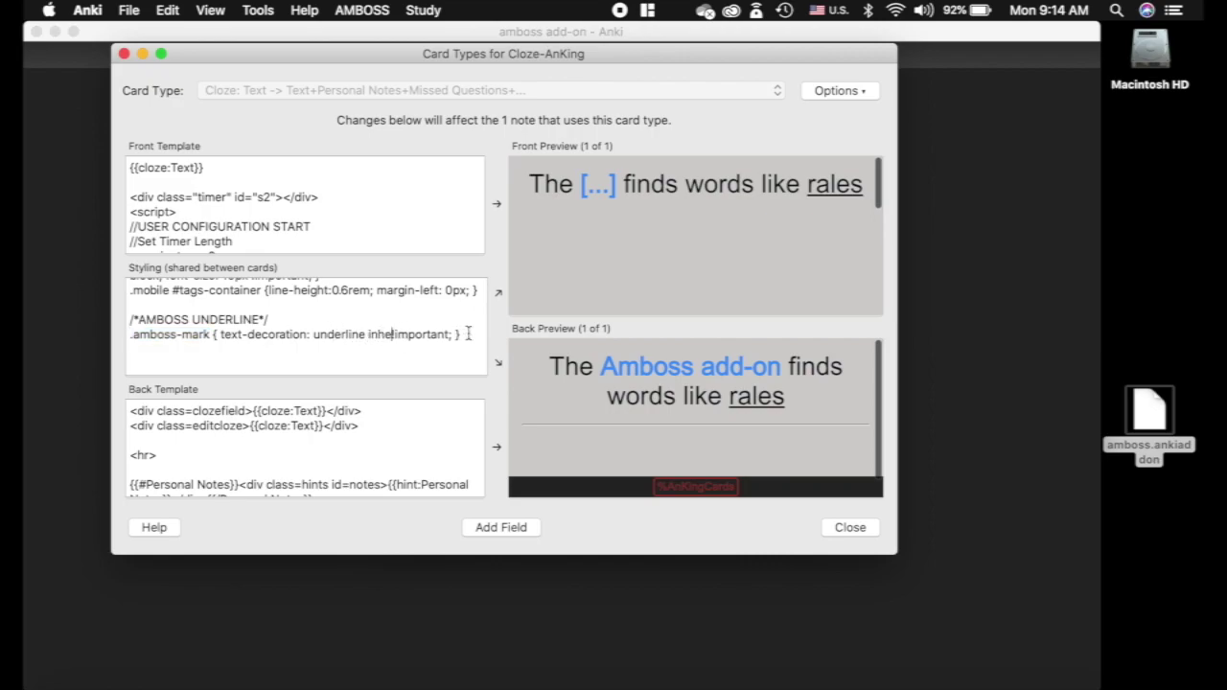
pyautogui.write('red')
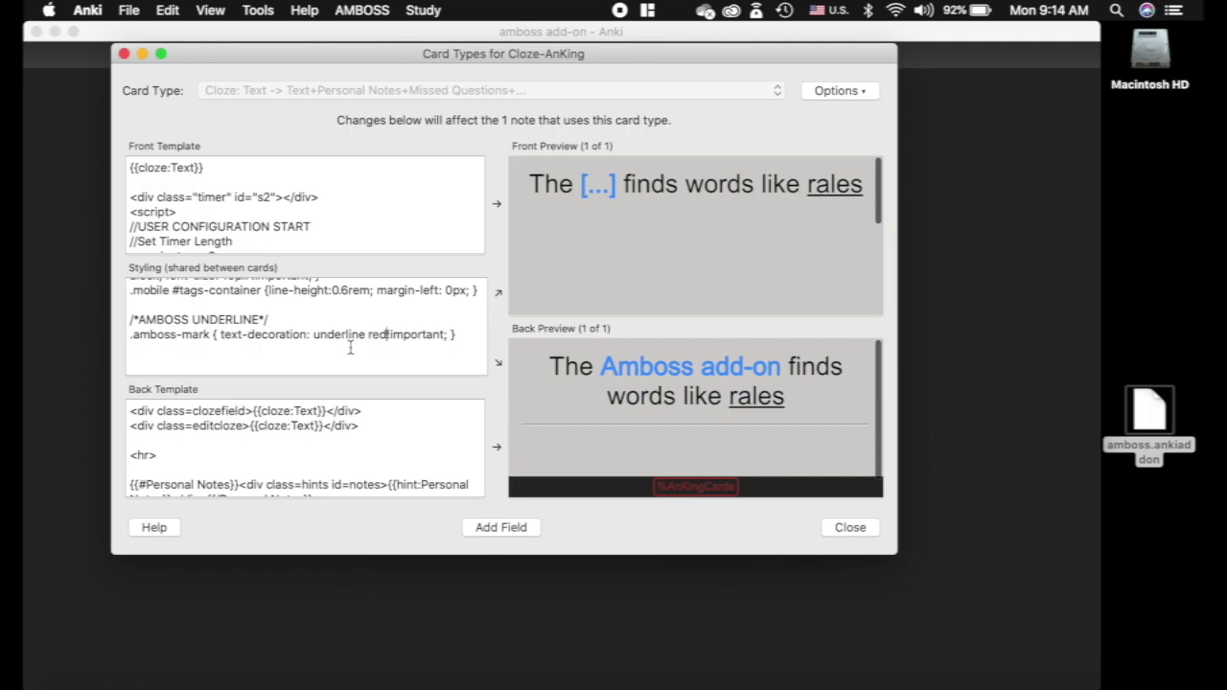
pyautogui.moveTo(472, 334); pyautogui.dragTo(125, 327)
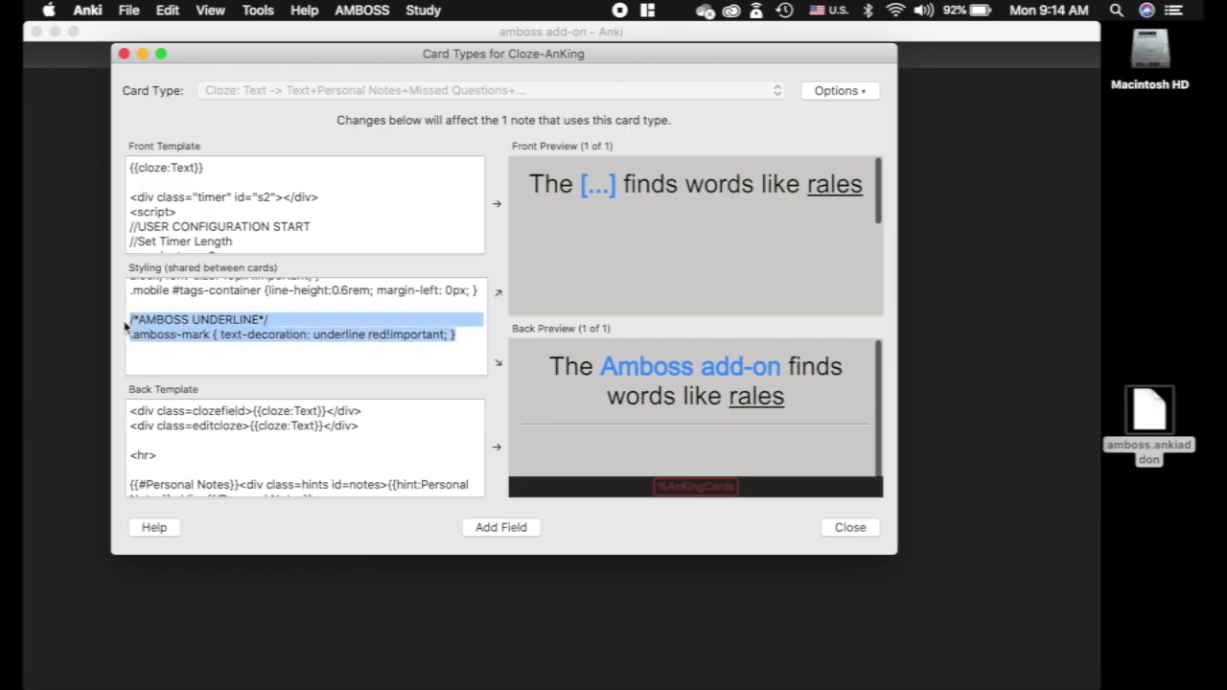
pyautogui.click(471, 334)
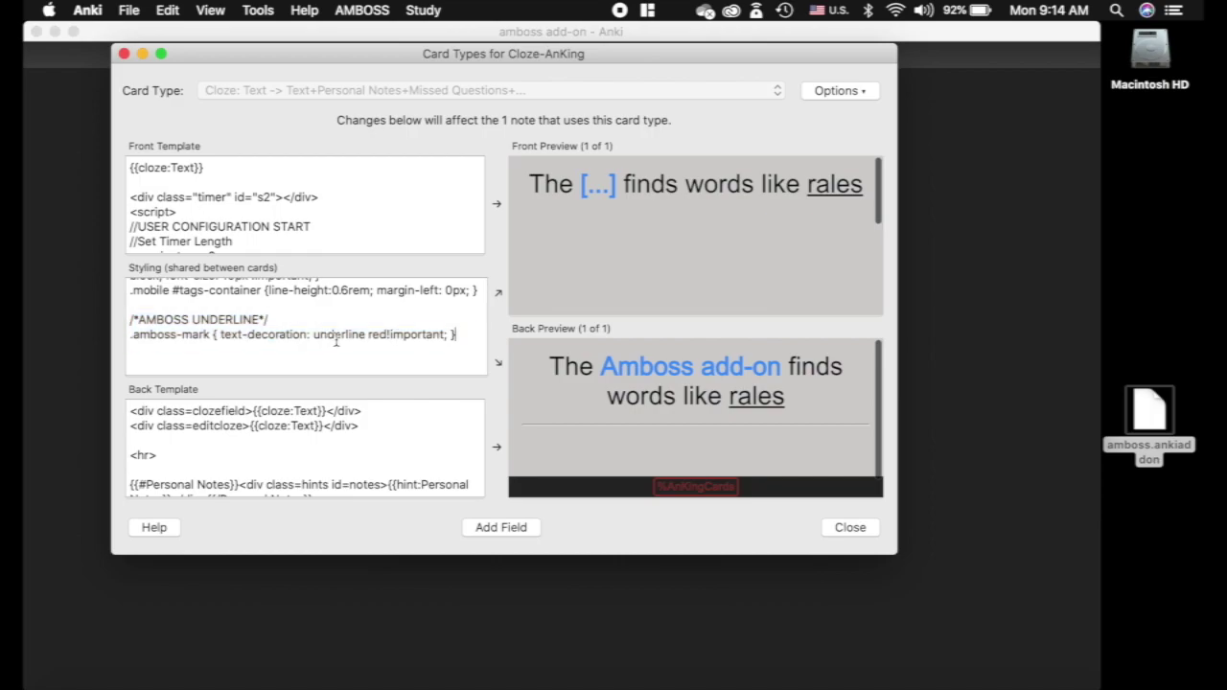
pyautogui.click(850, 527)
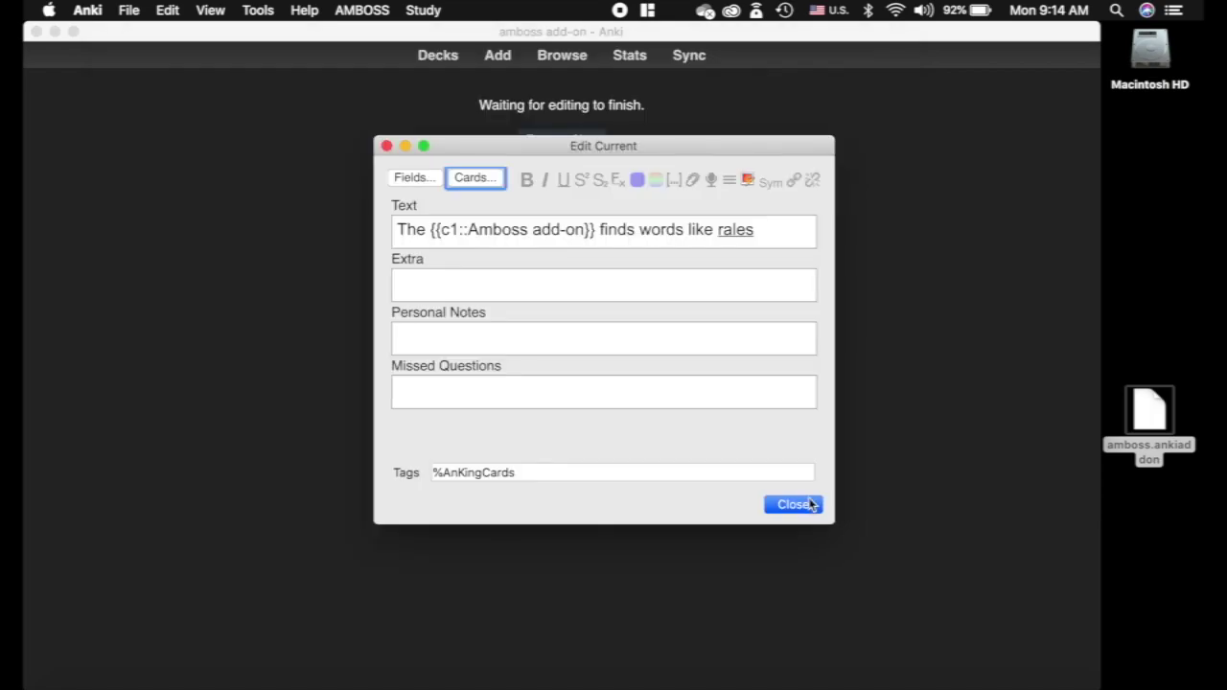
pyautogui.click(805, 504)
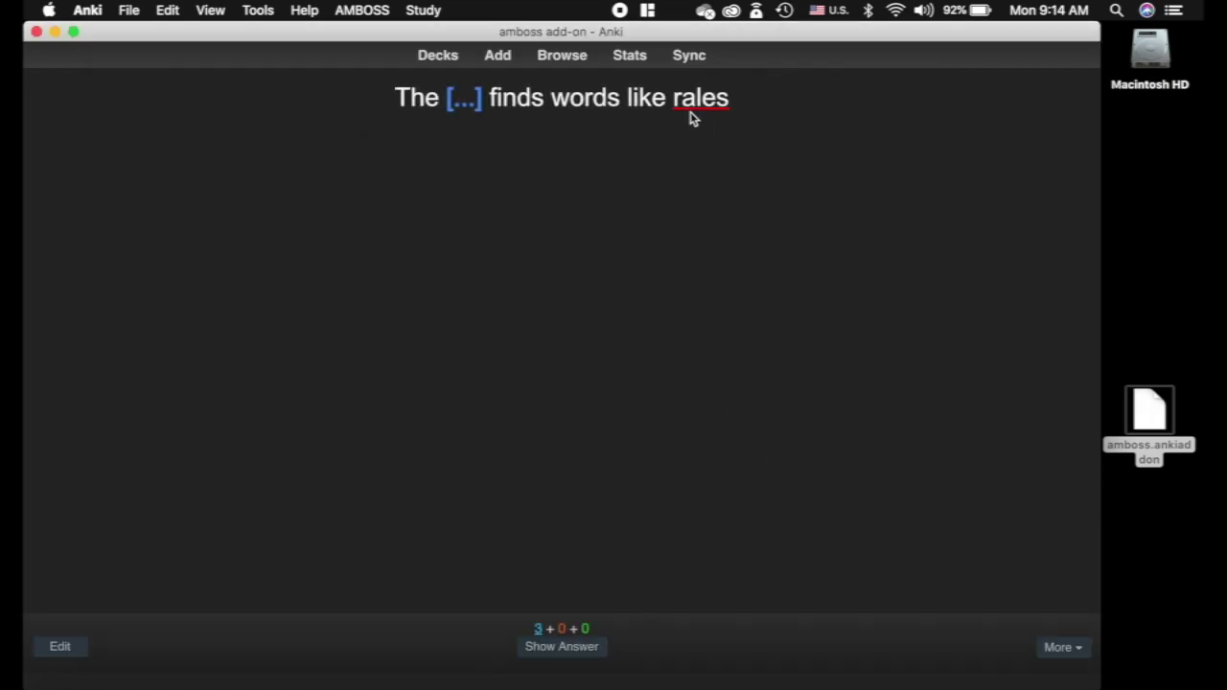
# Step: Reveal the answer to check the red AMBOSS underlines
pyautogui.press('space')
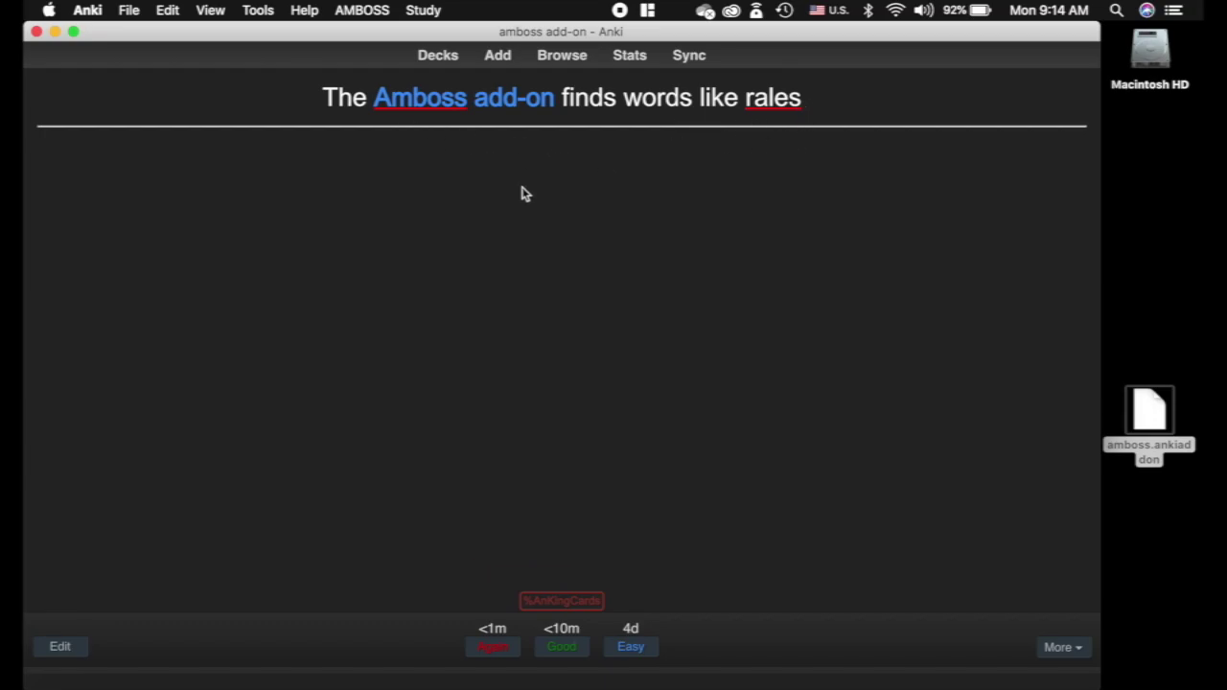
# Step: Go back to Decks and start studying AnKing card types again
pyautogui.moveTo(781, 108)
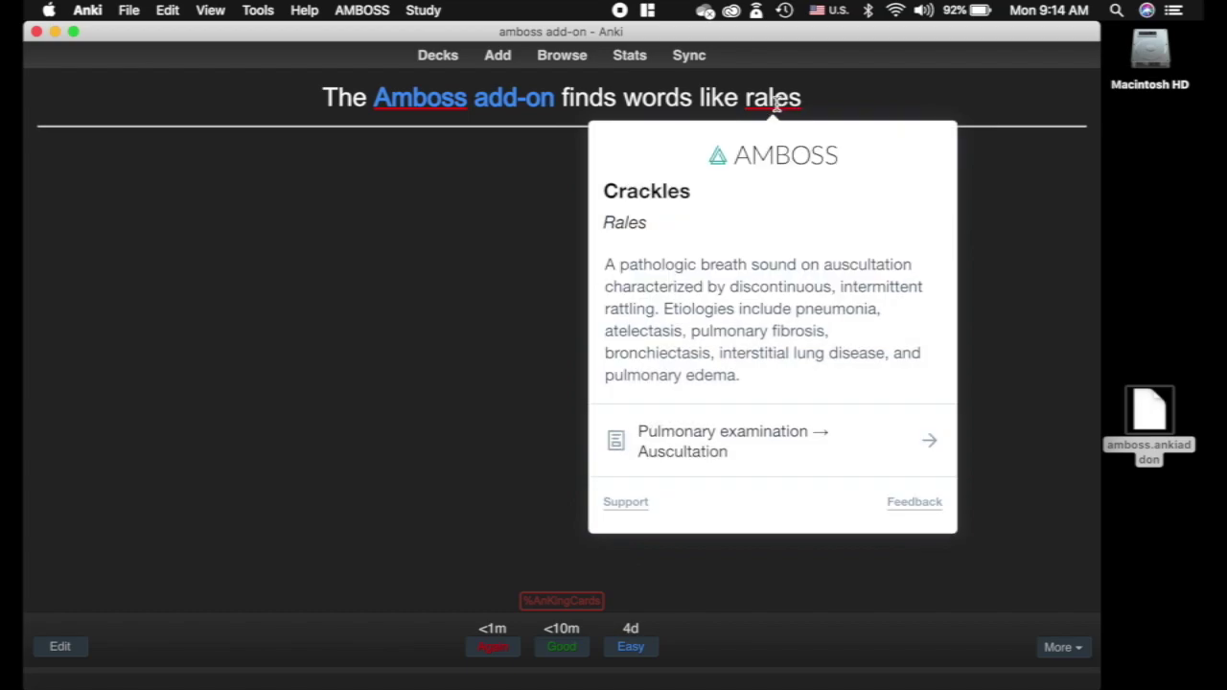
pyautogui.press('d')
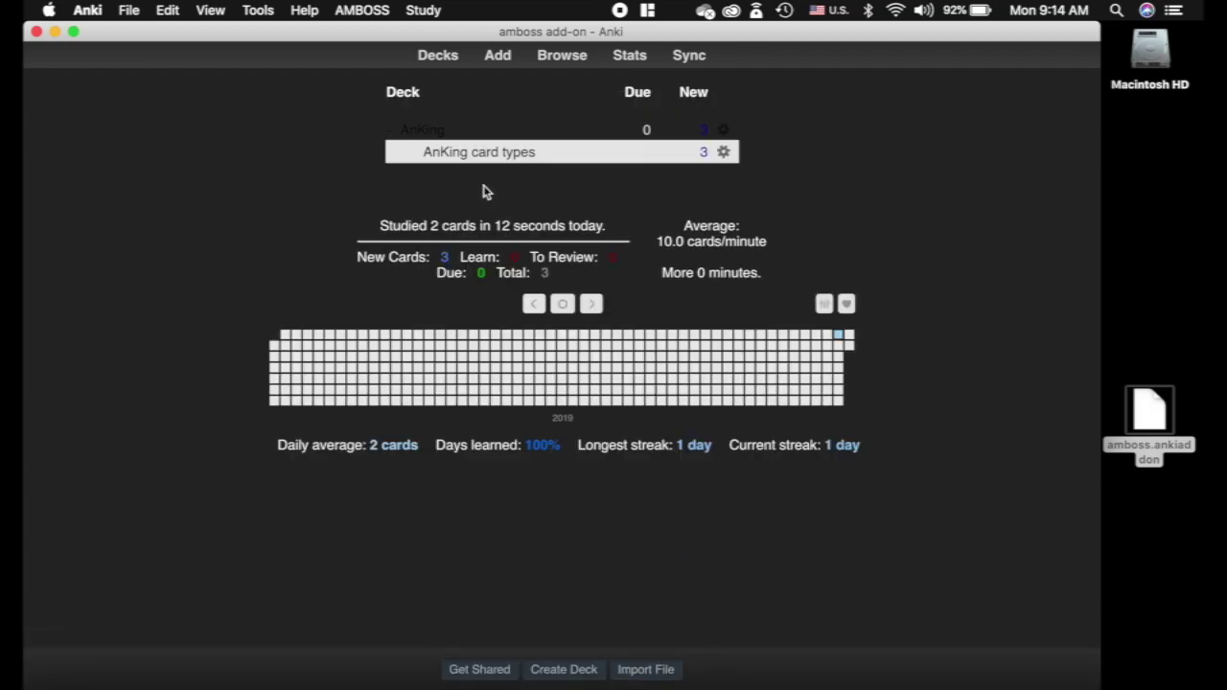
pyautogui.click(471, 172)
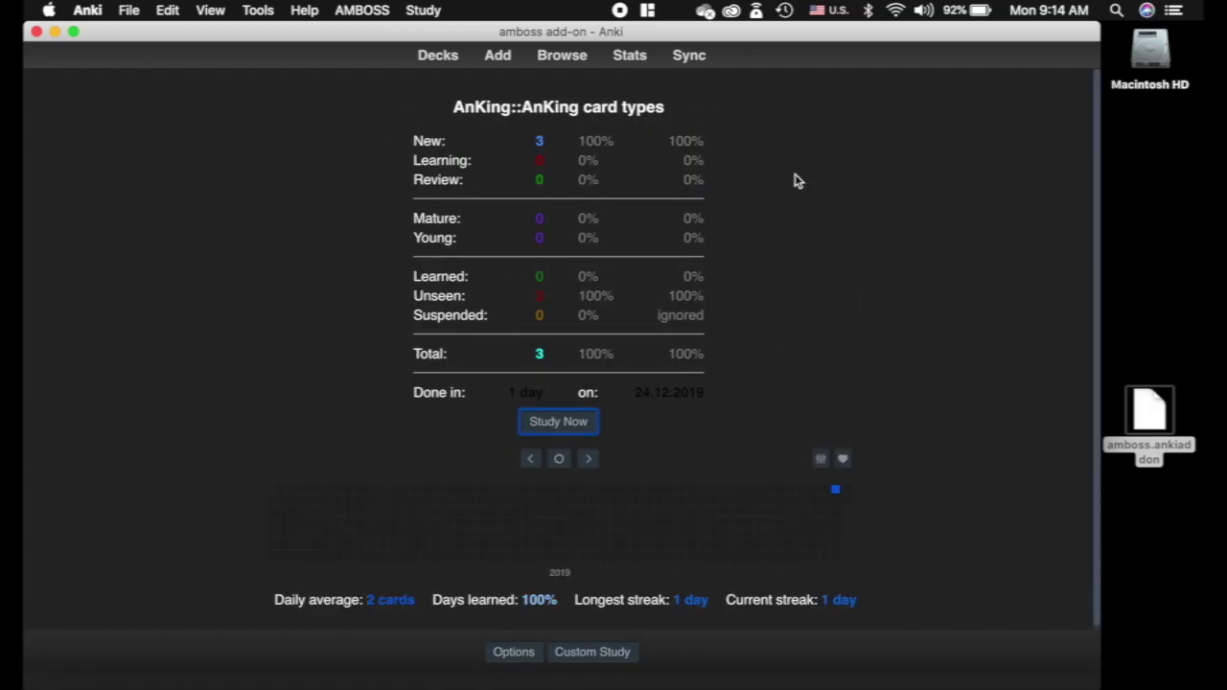
pyautogui.press('s')
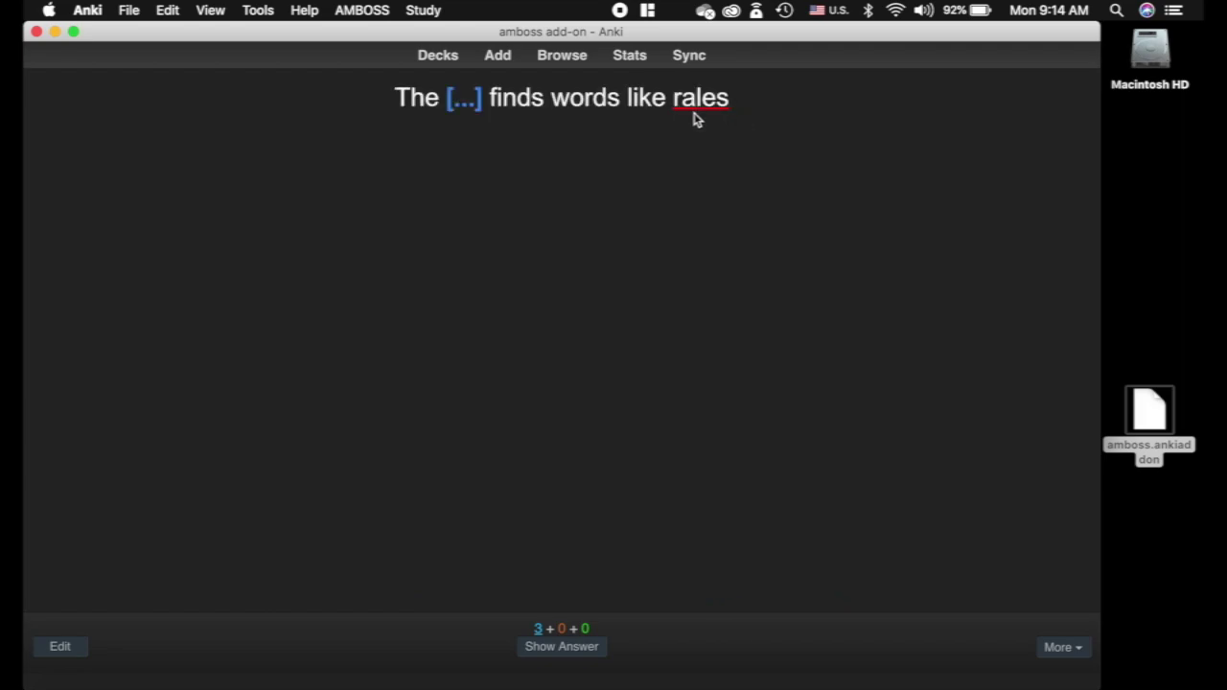
# Step: Answer the rales card, undo with Cmd+Z, and select 'pneumonia' on the card
pyautogui.press('space')
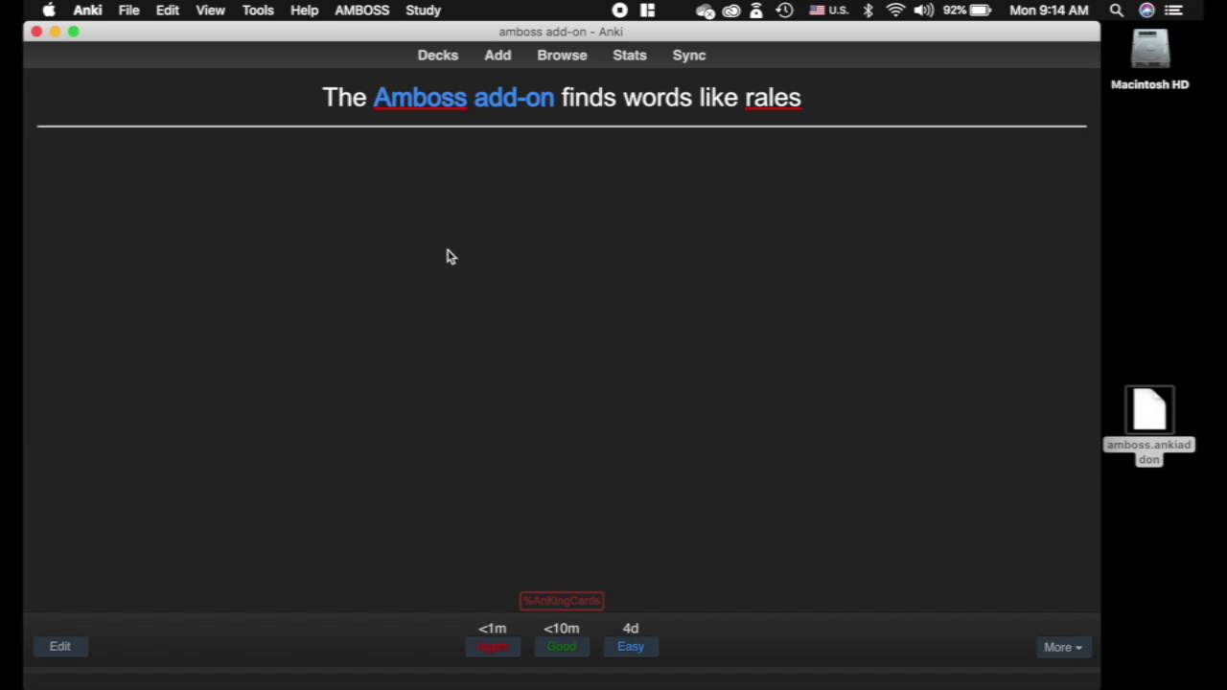
pyautogui.press('space')
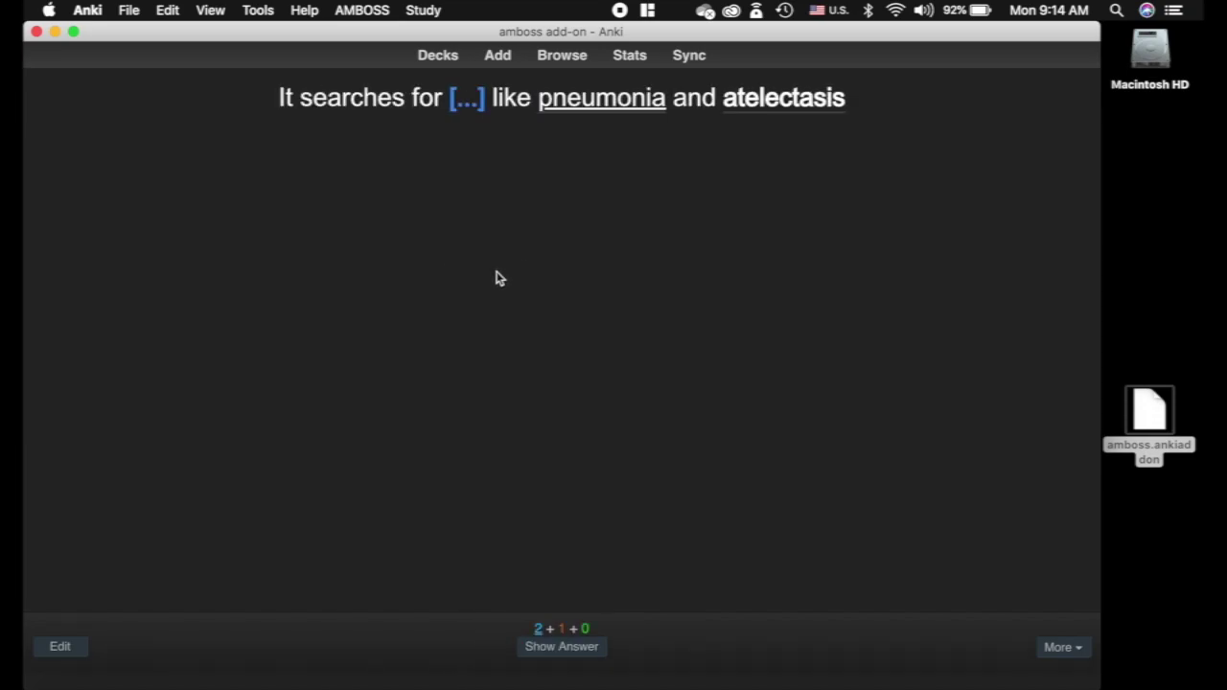
pyautogui.press('super+z')
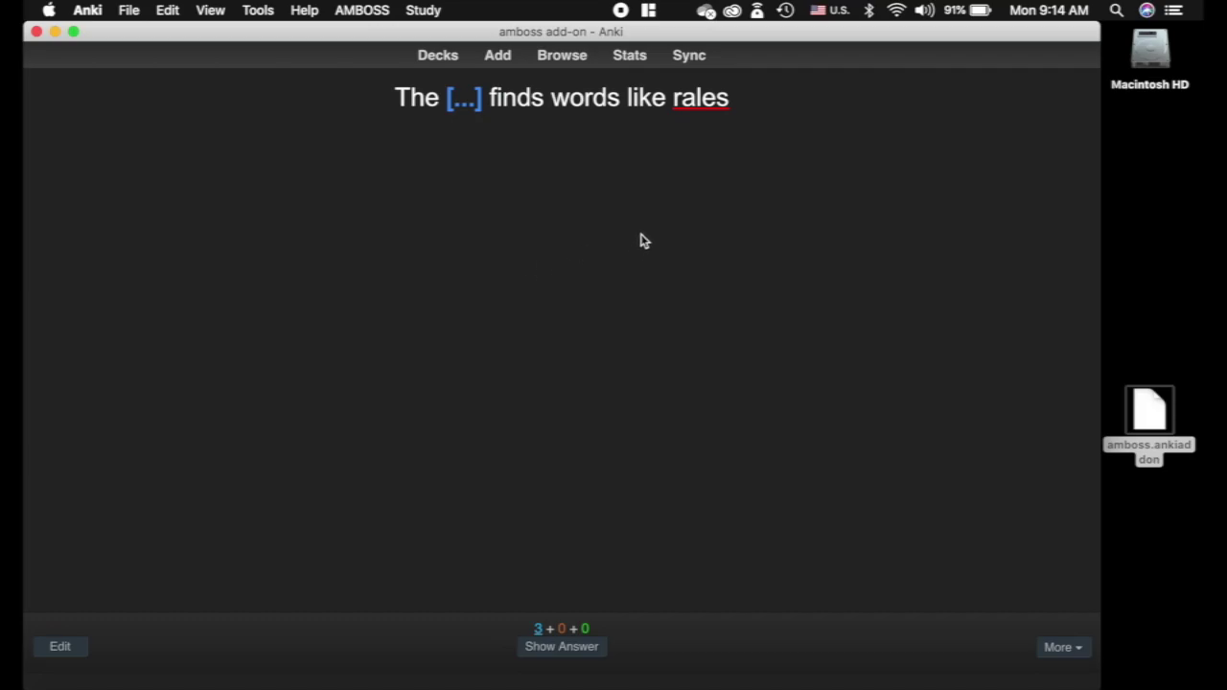
pyautogui.moveTo(703, 102)
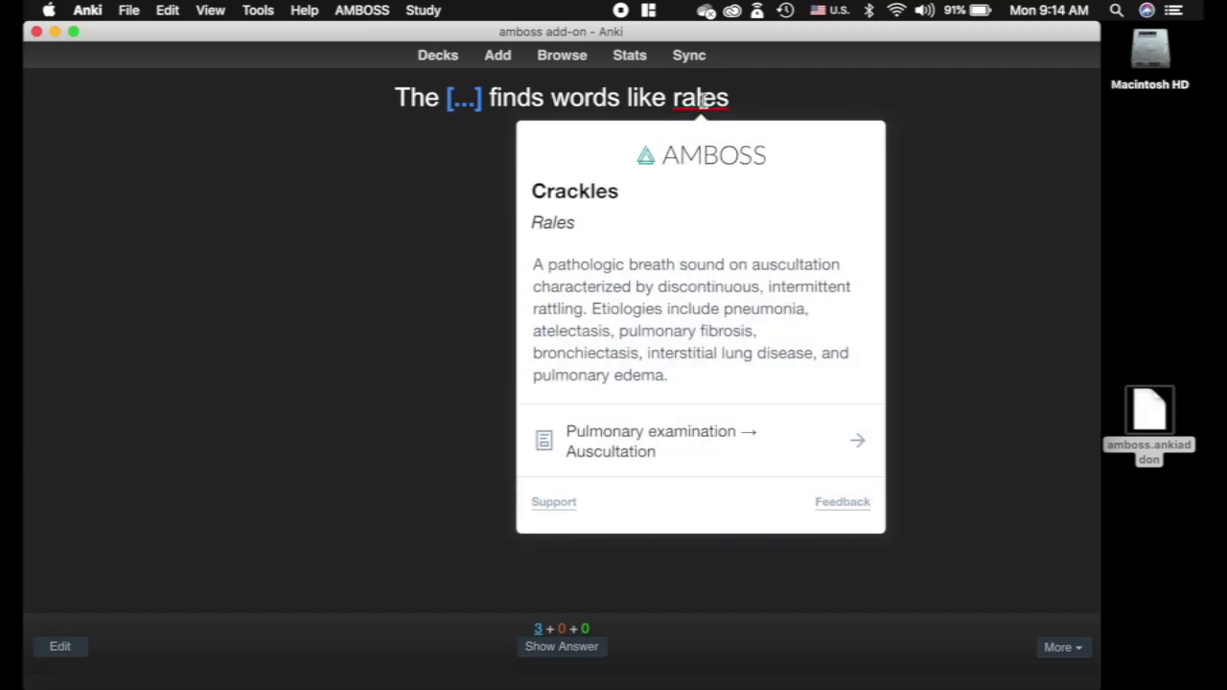
pyautogui.doubleClick(764, 309)
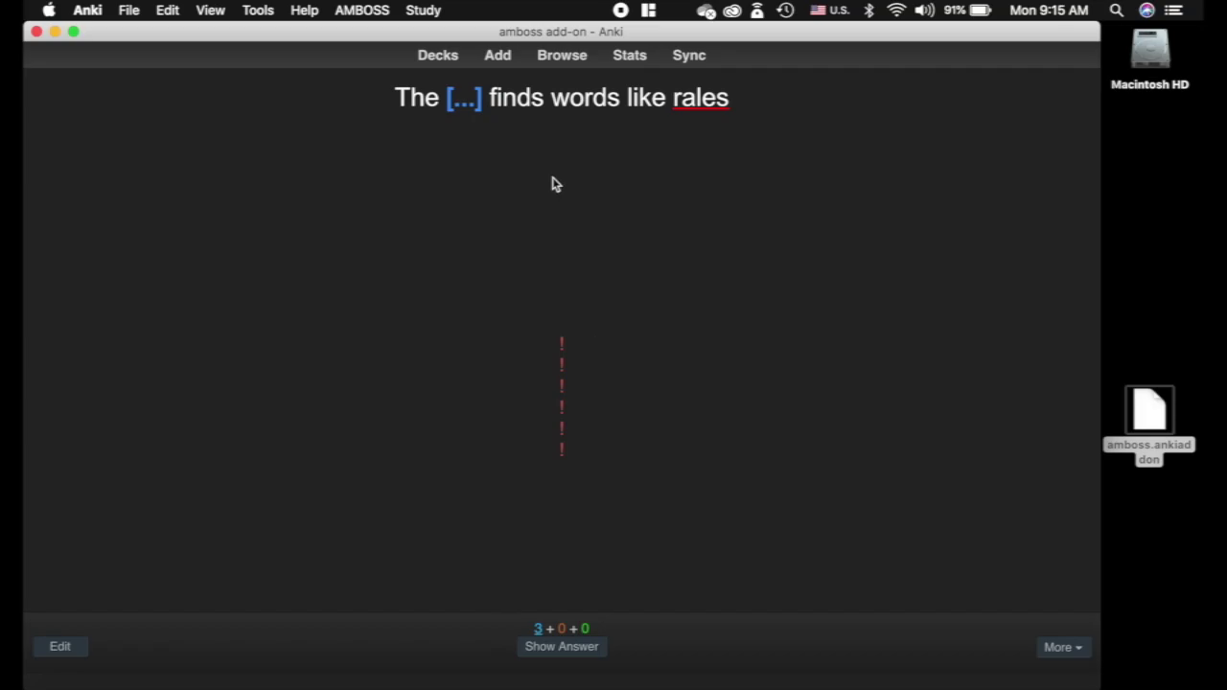
# Step: Answer the rales card to reach the pneumonia and atelectasis card and preview its AMBOSS terms
pyautogui.press('space')
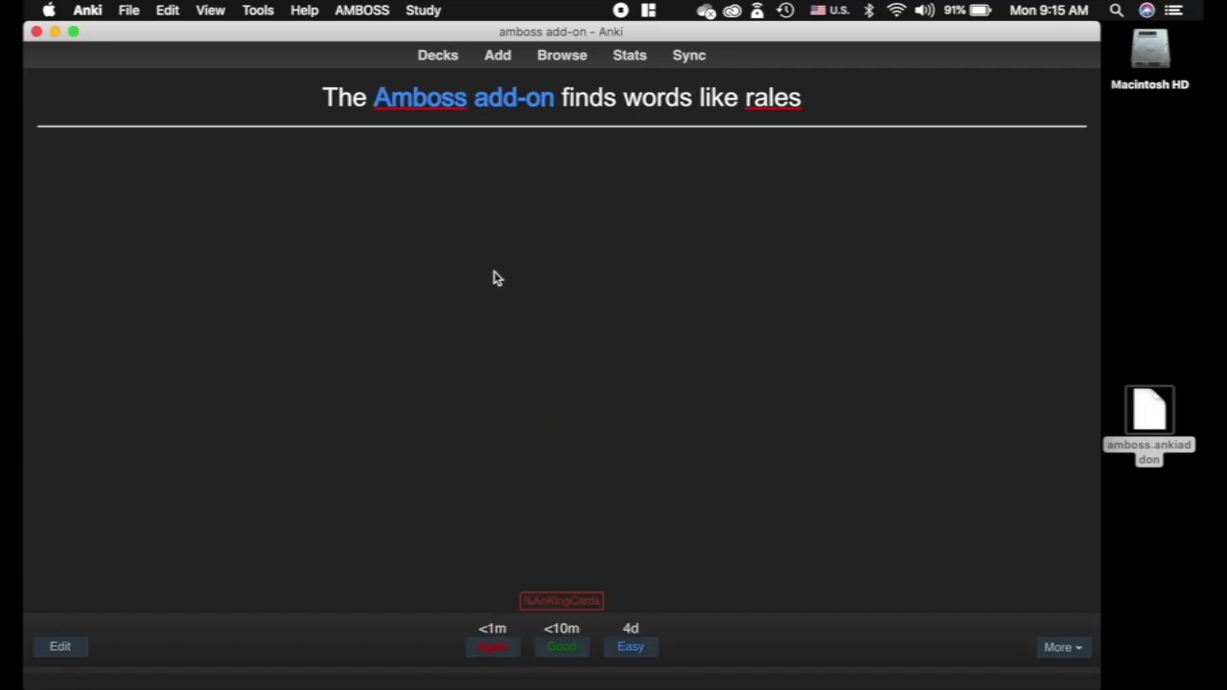
pyautogui.press('space')
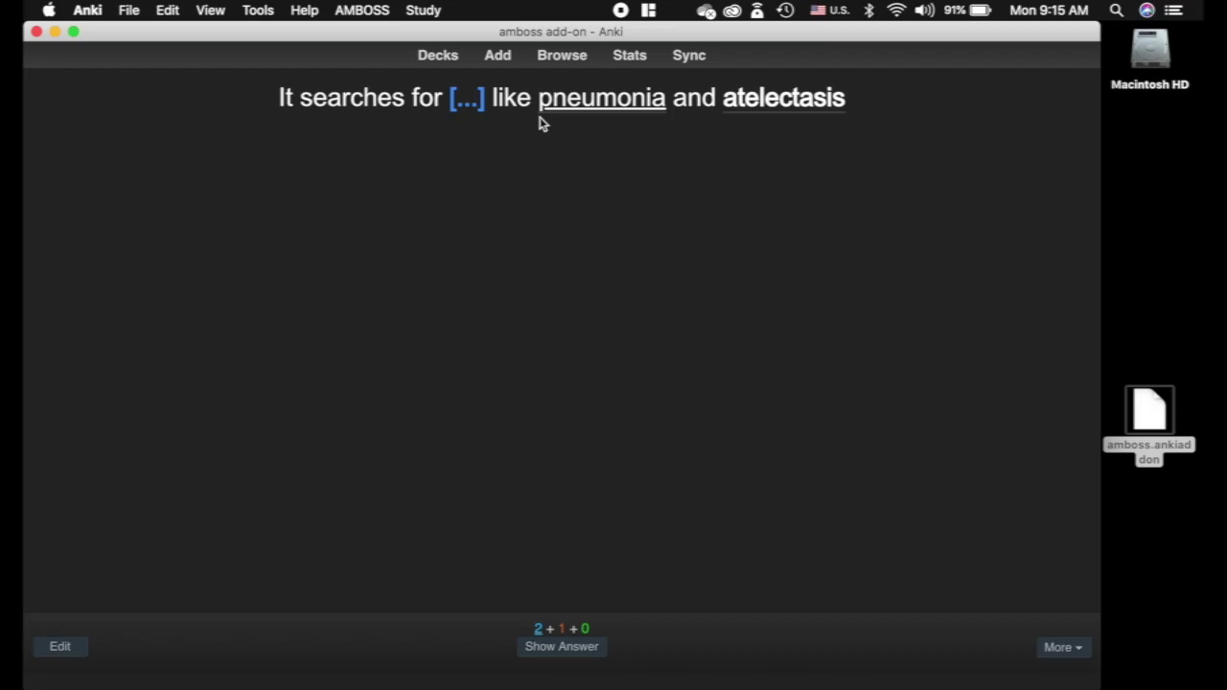
pyautogui.moveTo(661, 115)
pyautogui.moveTo(585, 99)
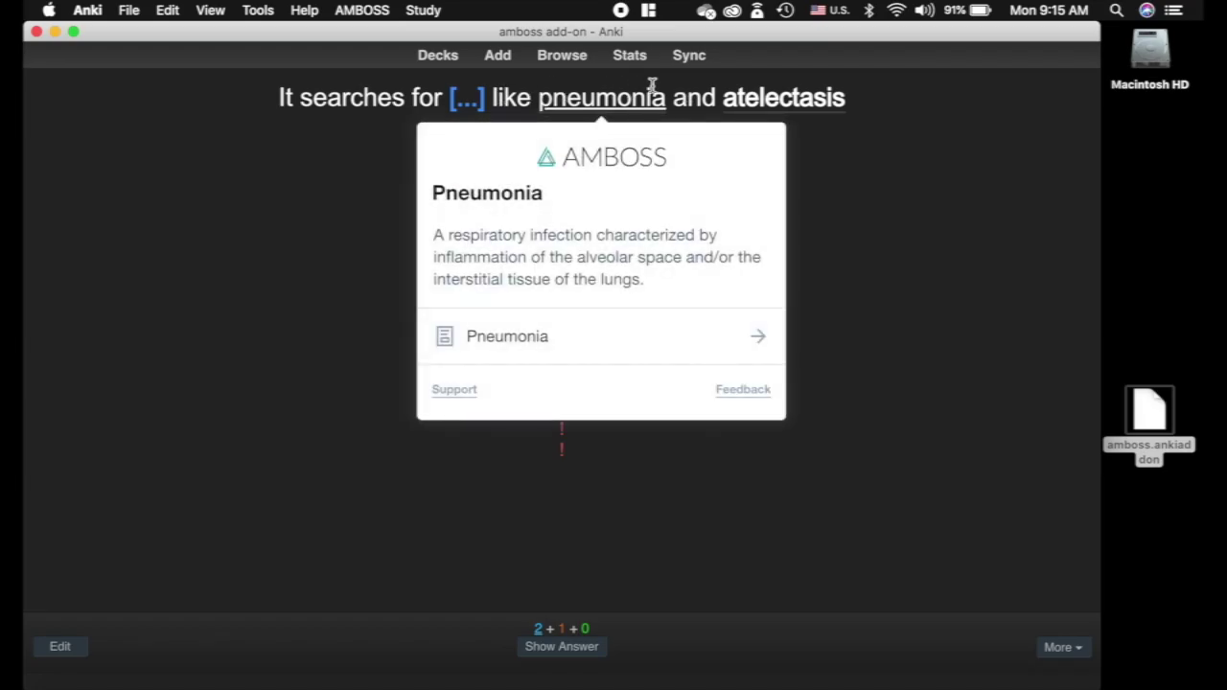
pyautogui.moveTo(763, 99)
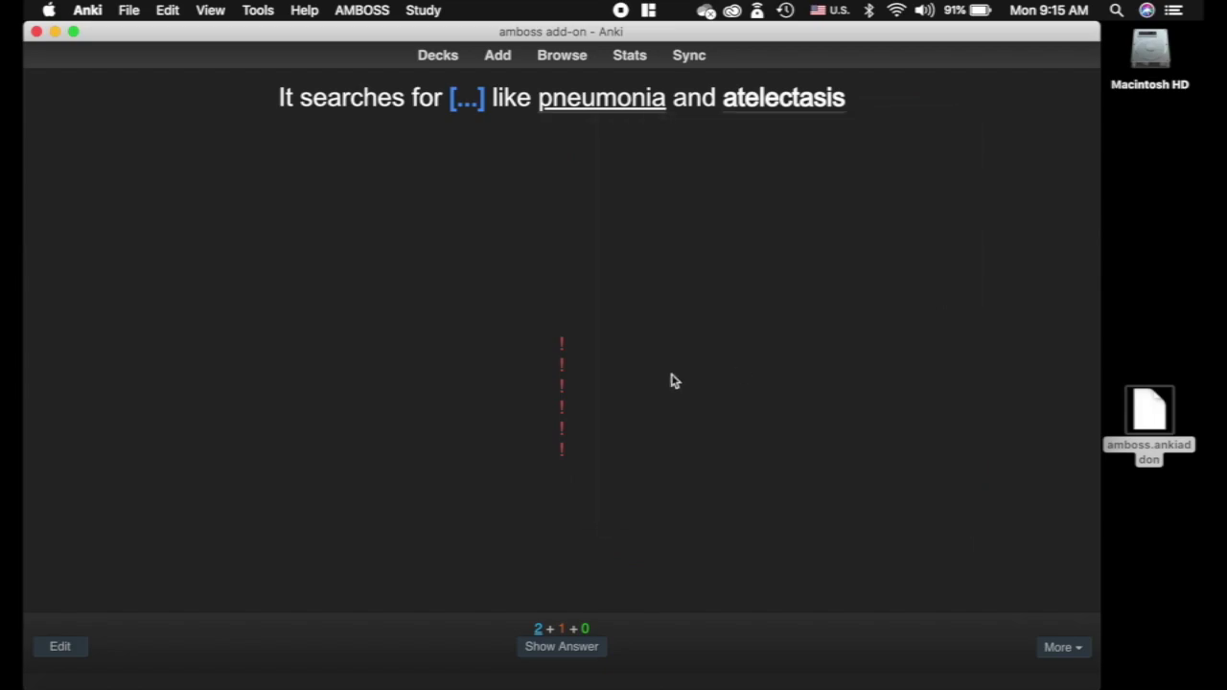
# Step: Switch to the light theme and open the Cloze-AnKingMaster card styling at the AMBOSS underline rule
pyautogui.hotkey('ctrl', 'n')
pyautogui.hotkey('ctrl', 'n')
pyautogui.press('e')
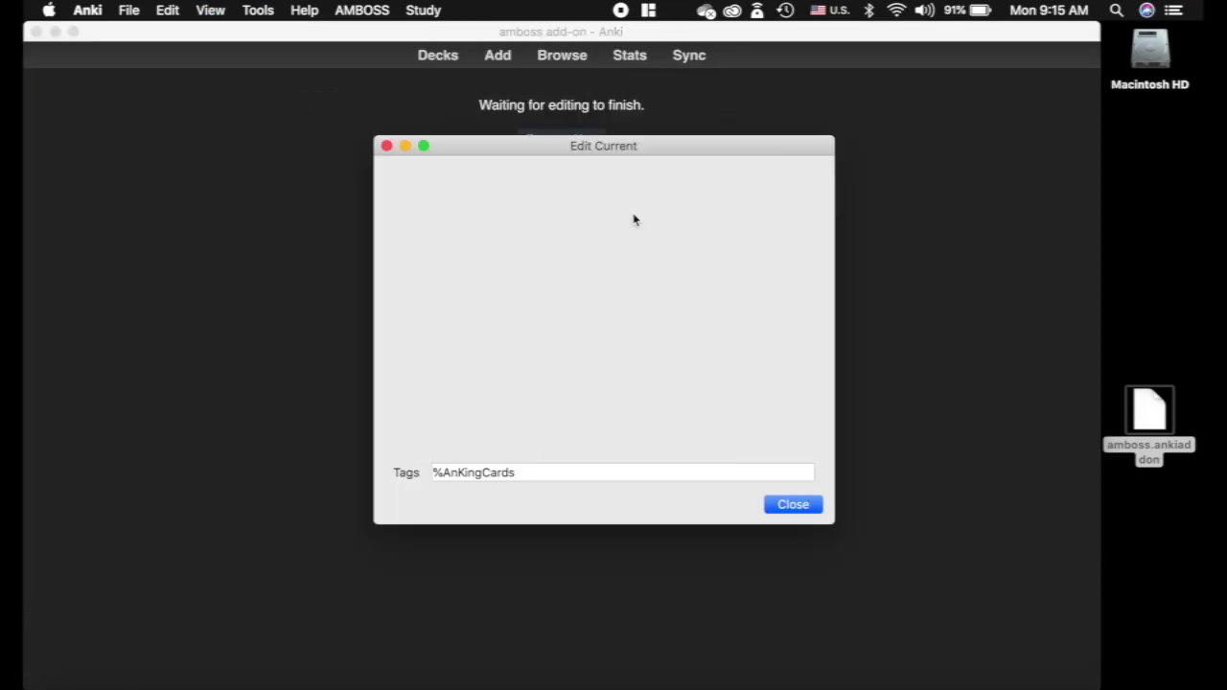
pyautogui.click(484, 180)
pyautogui.scroll(-10, 349, 296)
pyautogui.scroll(-10, 349, 296)
pyautogui.scroll(2, 318, 347)
pyautogui.scroll(-1, 318, 348)
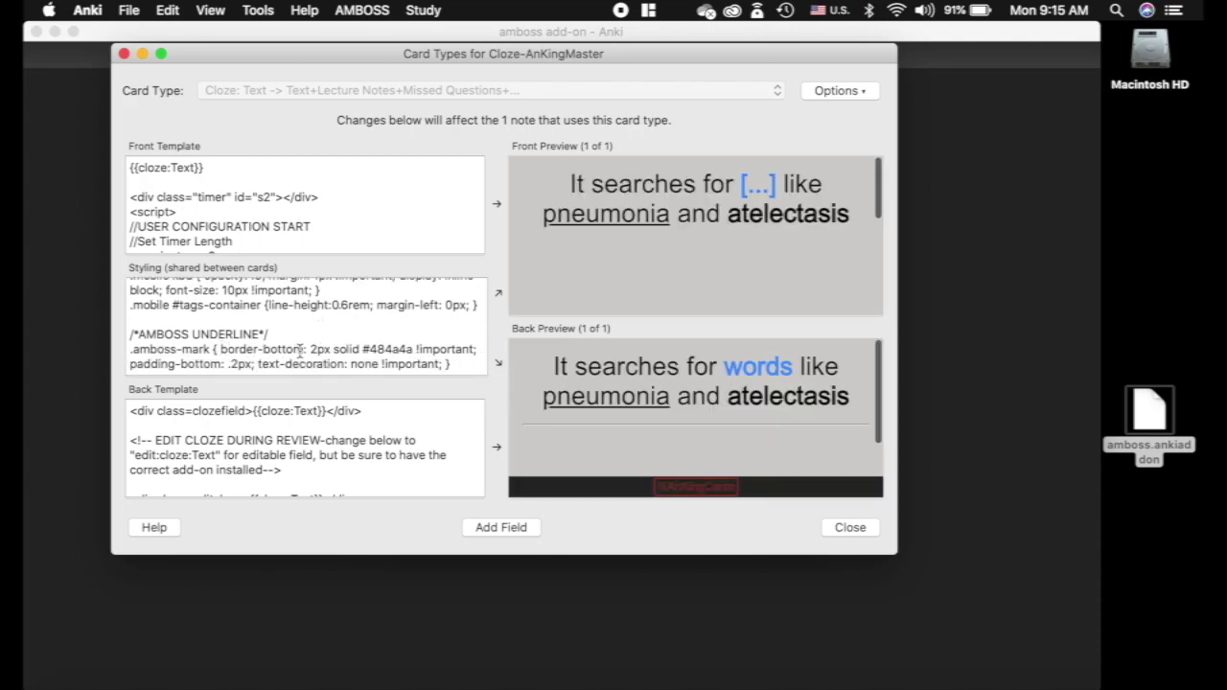
# Step: Highlight the underline colour #484a4a, then switch to the browser
pyautogui.moveTo(411, 349); pyautogui.dragTo(361, 349)
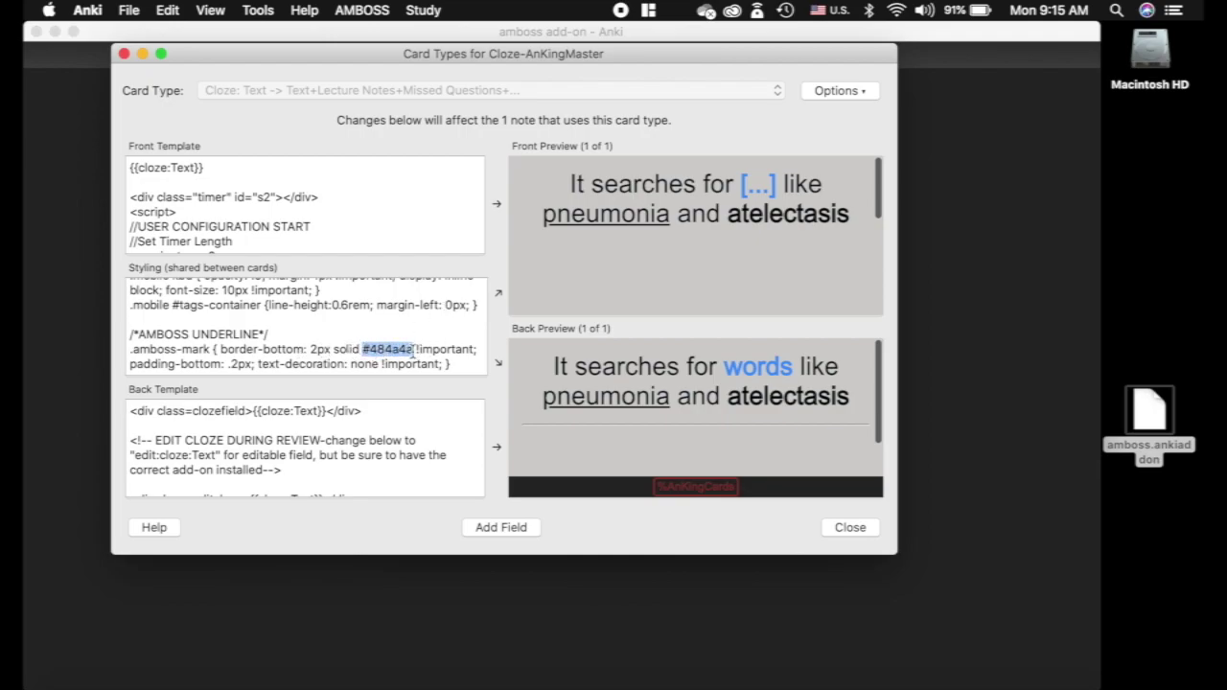
pyautogui.click(414, 349)
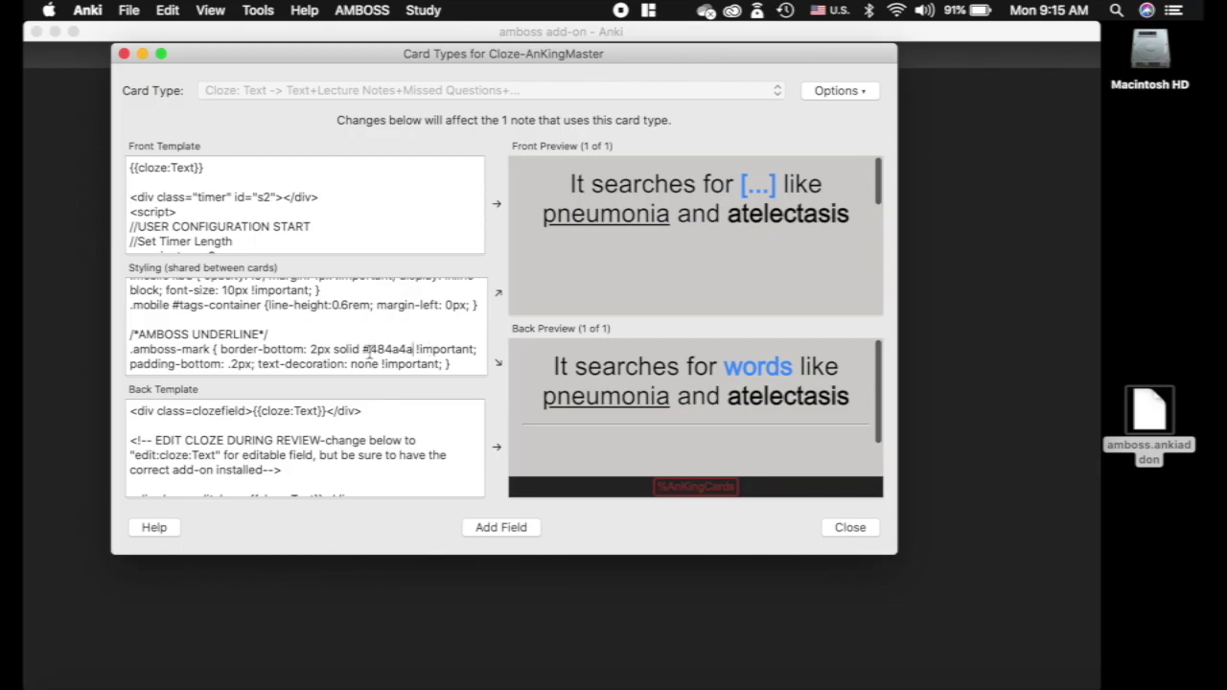
pyautogui.hotkey('ctrl', 'Left')
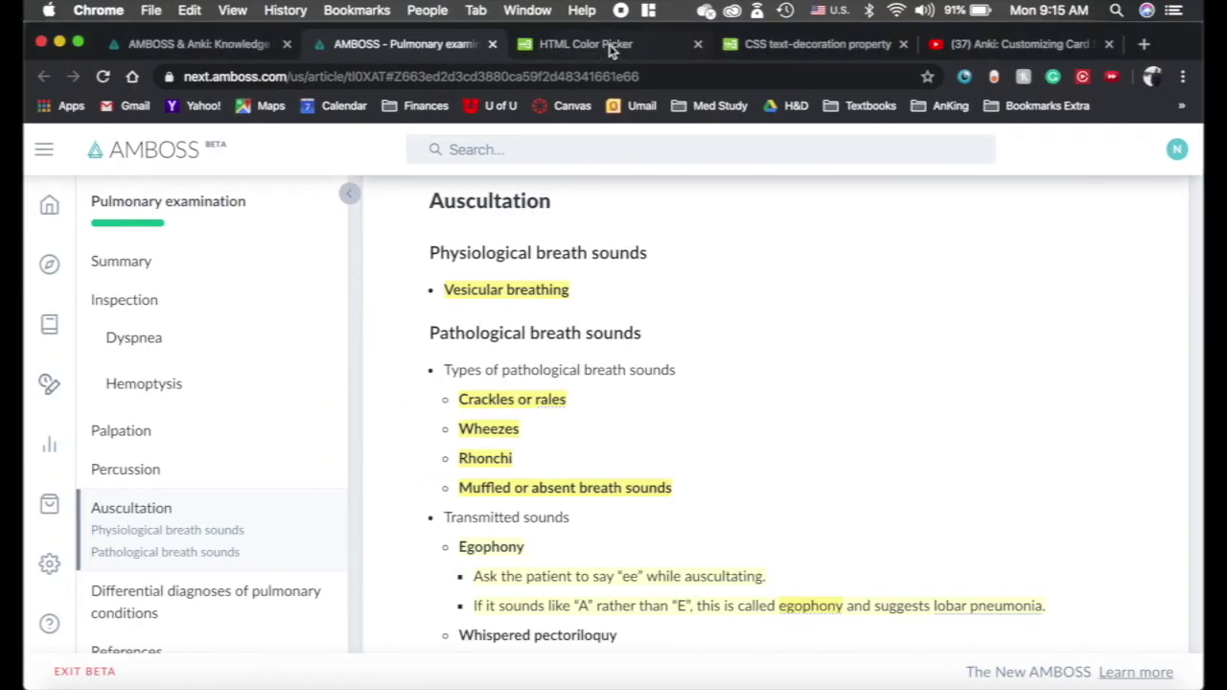
# Step: Look up red #ff0000 in the W3Schools HTML Color Picker, then return to Anki's Card Types window
pyautogui.click(608, 44)
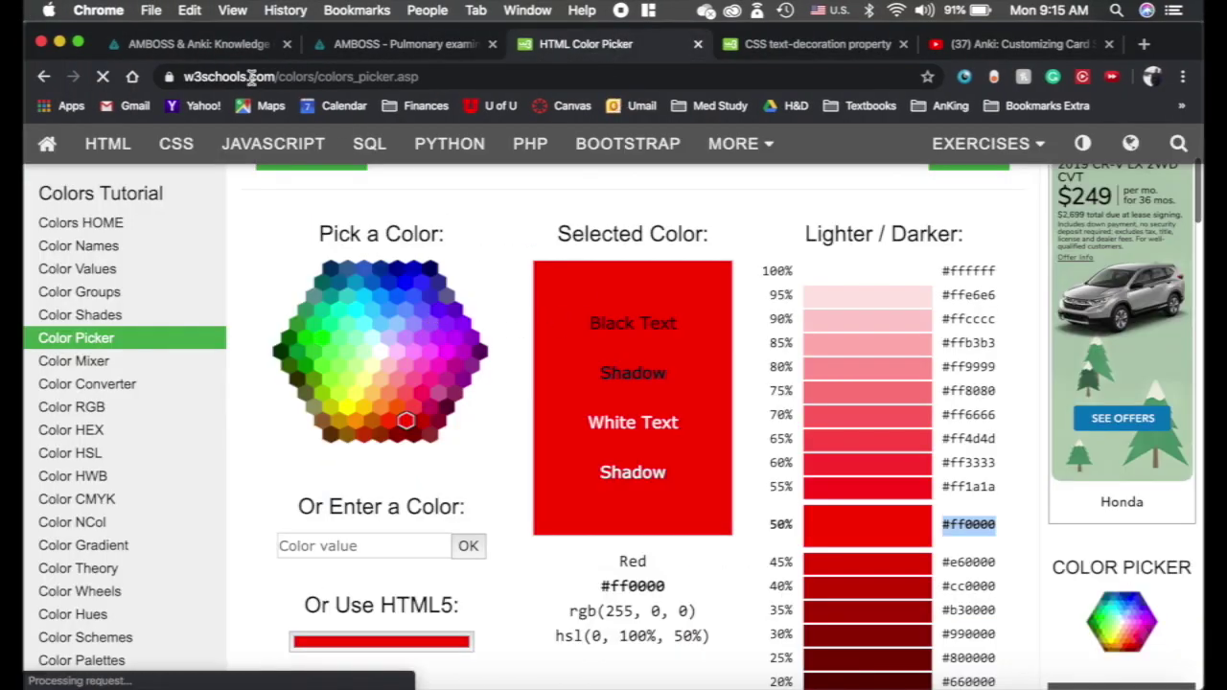
pyautogui.scroll(-3, 435, 382)
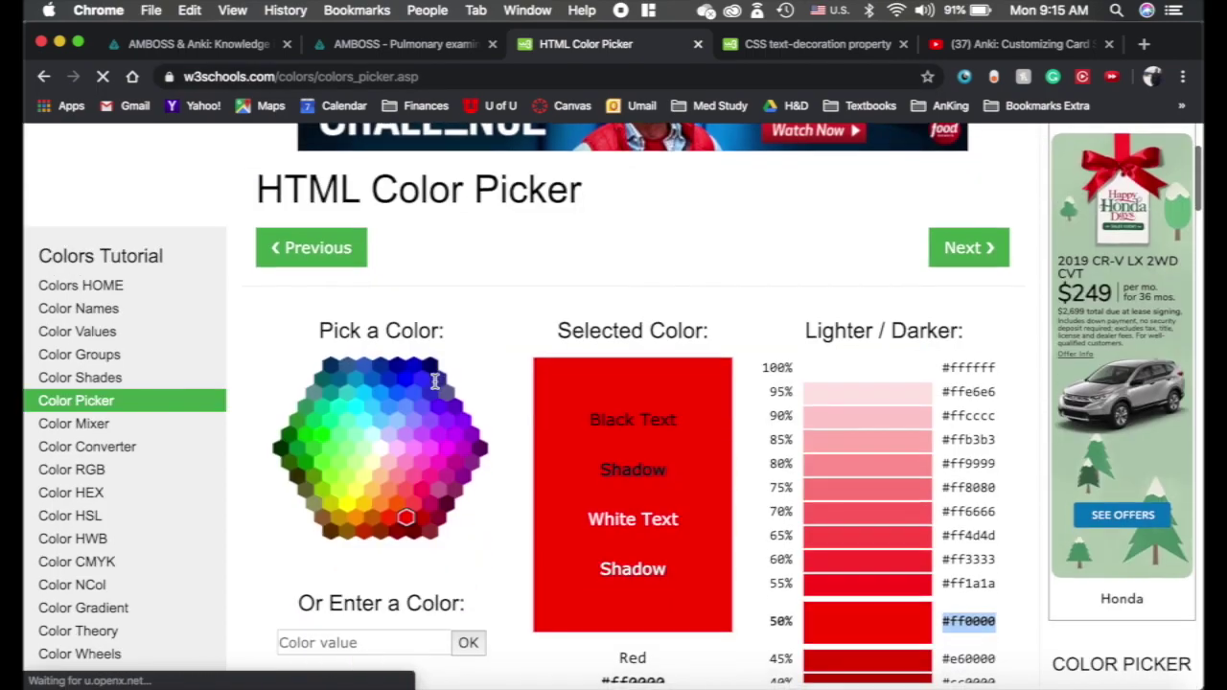
pyautogui.scroll(-2, 458, 344)
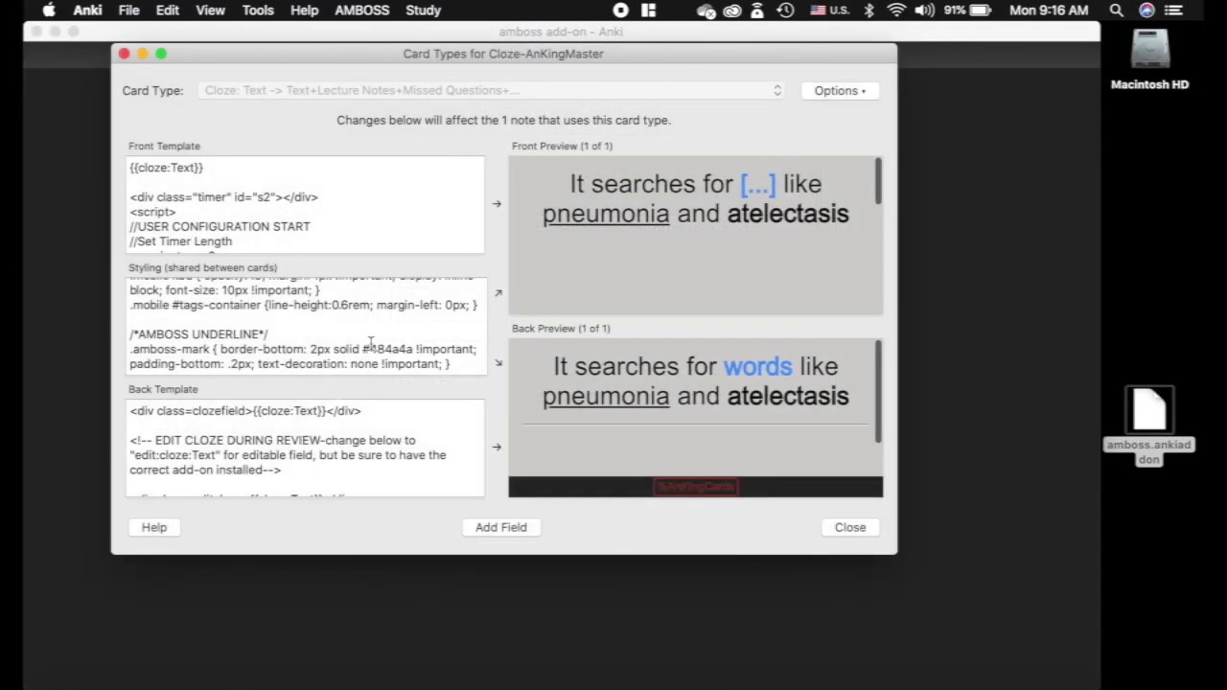
pyautogui.click(850, 527)
# Step: Back on the review card, toggle night mode off and on and show atelectasis's AMBOSS definition
pyautogui.click(793, 506)
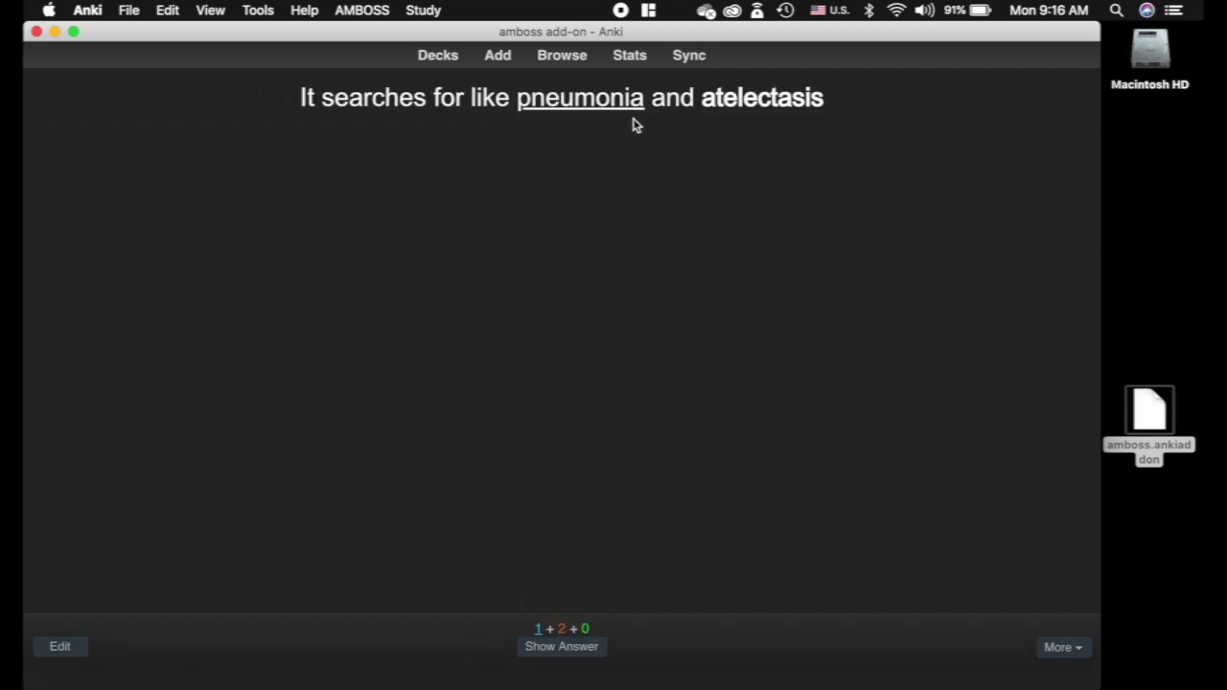
pyautogui.hotkey('ctrl', 'n')
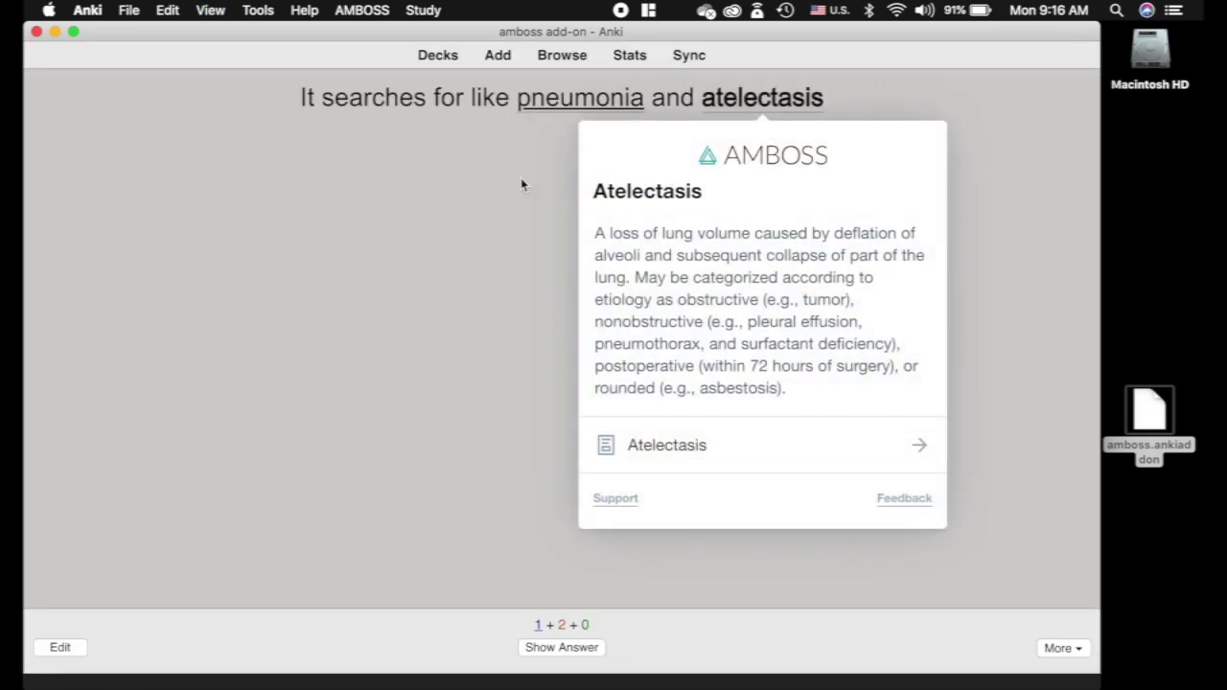
pyautogui.hotkey('ctrl', 'n')
pyautogui.hotkey('ctrl', 'n')
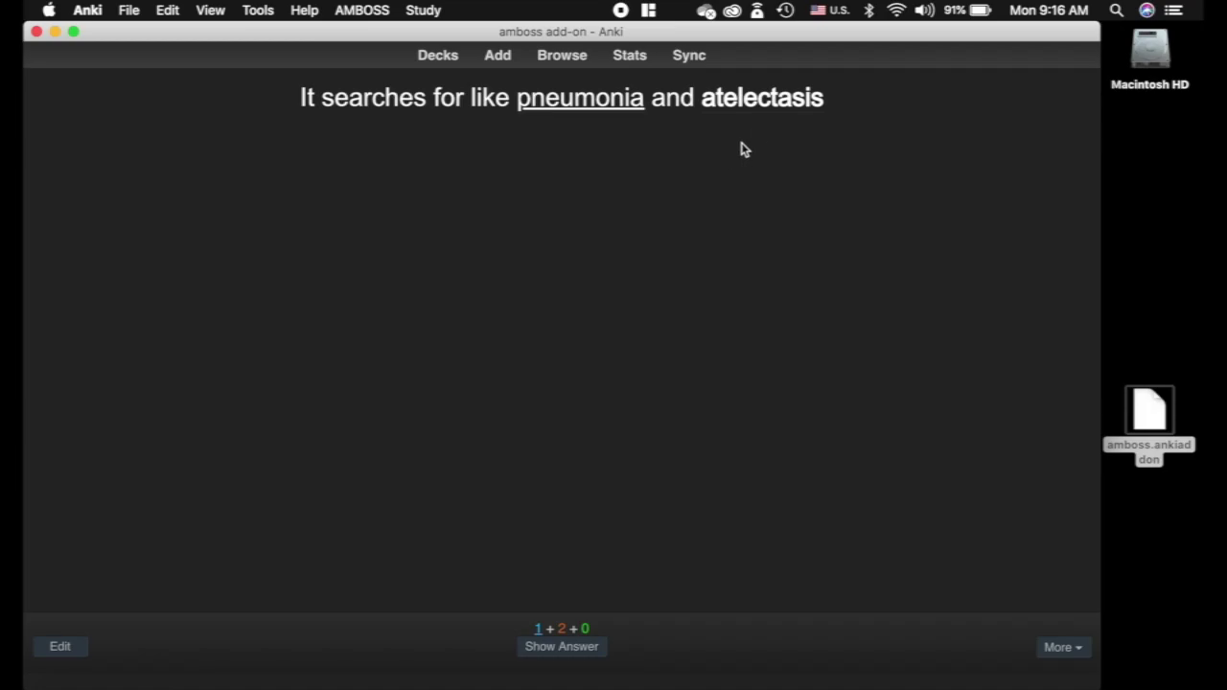
pyautogui.moveTo(759, 107)
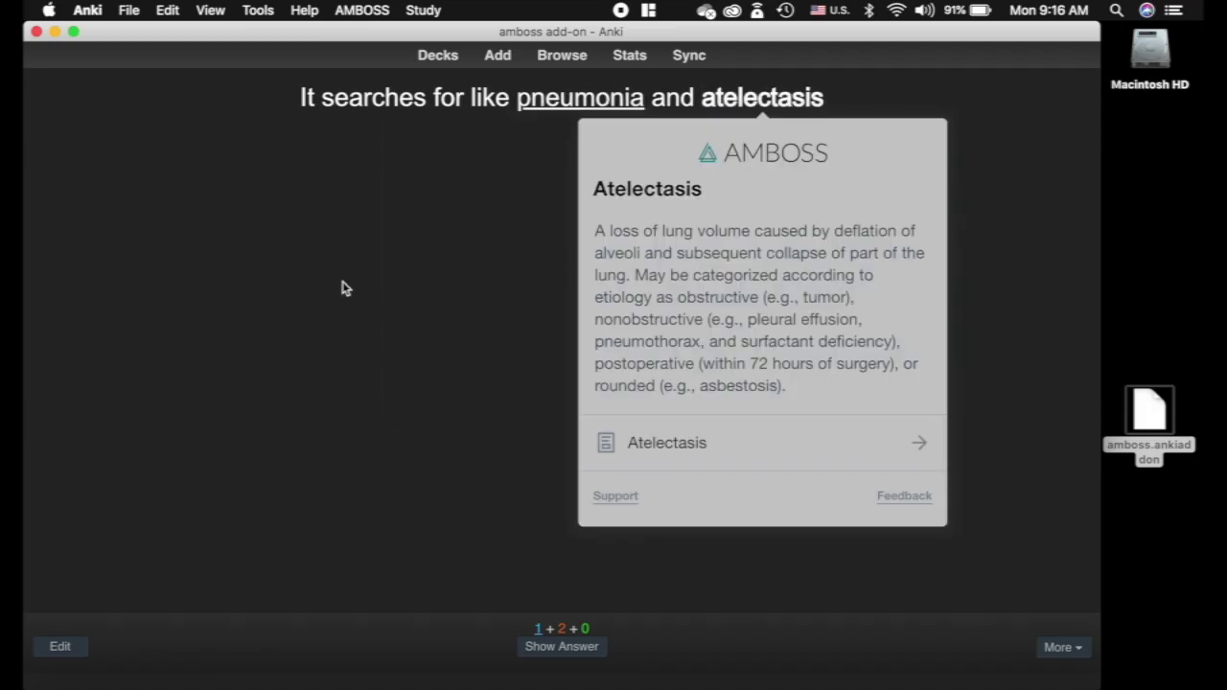
# Step: Open the Basic-AnKingMed card templates and enlarge the Card Types window
pyautogui.press('e')
pyautogui.click(485, 184)
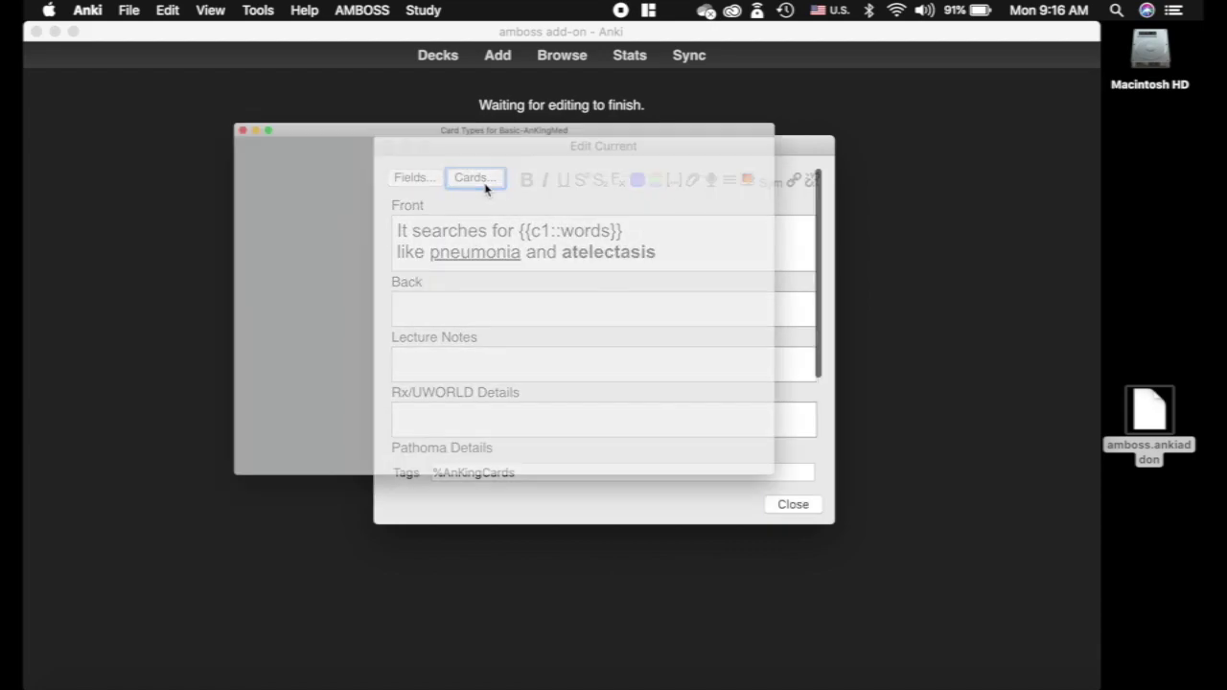
pyautogui.scroll(-15, 352, 340)
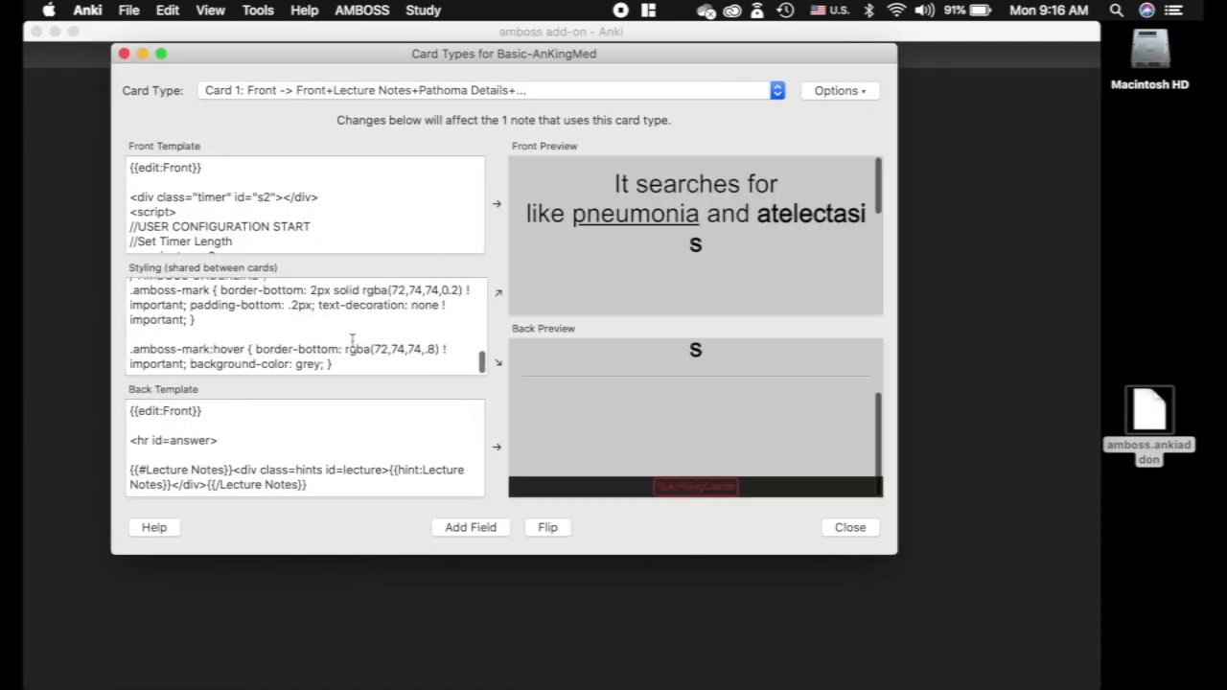
pyautogui.moveTo(895, 553); pyautogui.dragTo(1064, 688)
# Step: Highlight the rgba(72,74,74,0.2) underline and the .amboss-mark:hover rule, then close the editors and return to the browser
pyautogui.moveTo(465, 396); pyautogui.dragTo(363, 396)
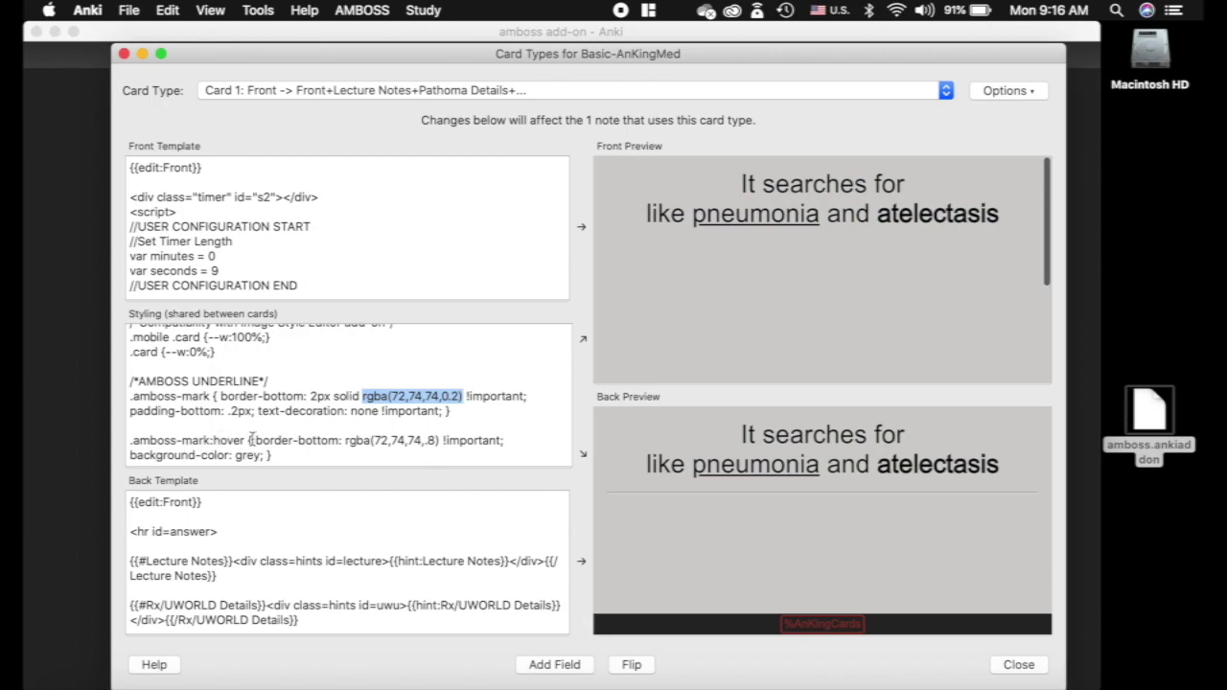
pyautogui.moveTo(271, 457); pyautogui.dragTo(125, 426)
pyautogui.click(367, 440)
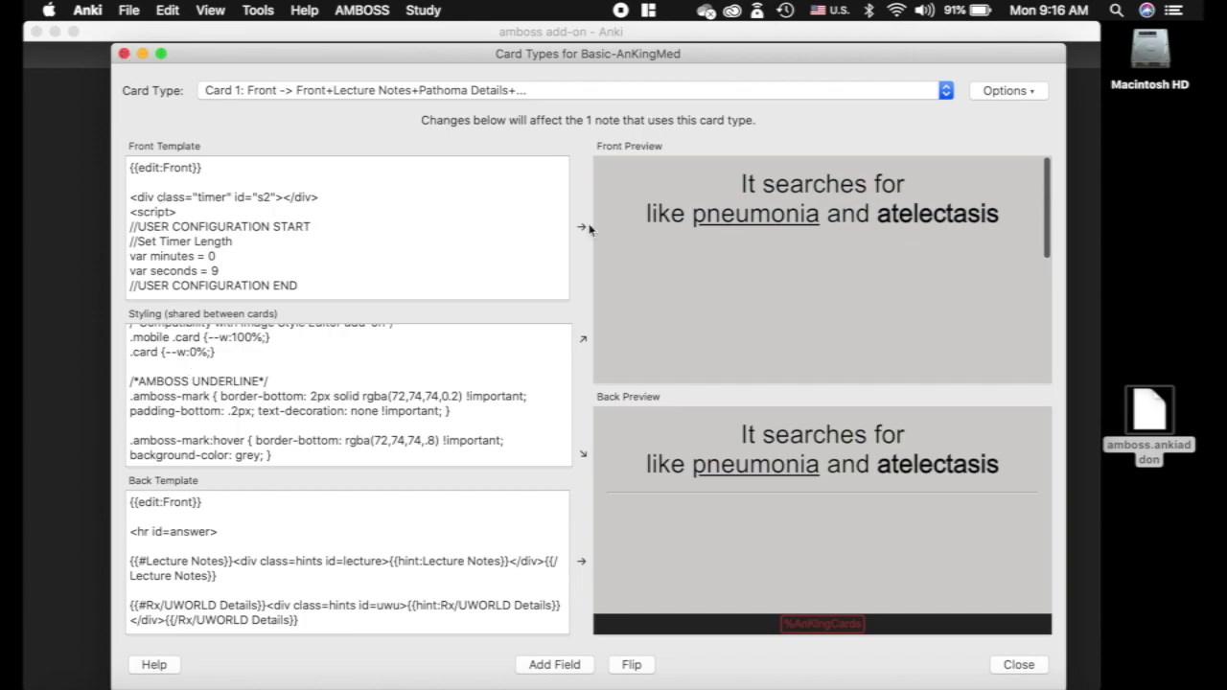
pyautogui.click(123, 54)
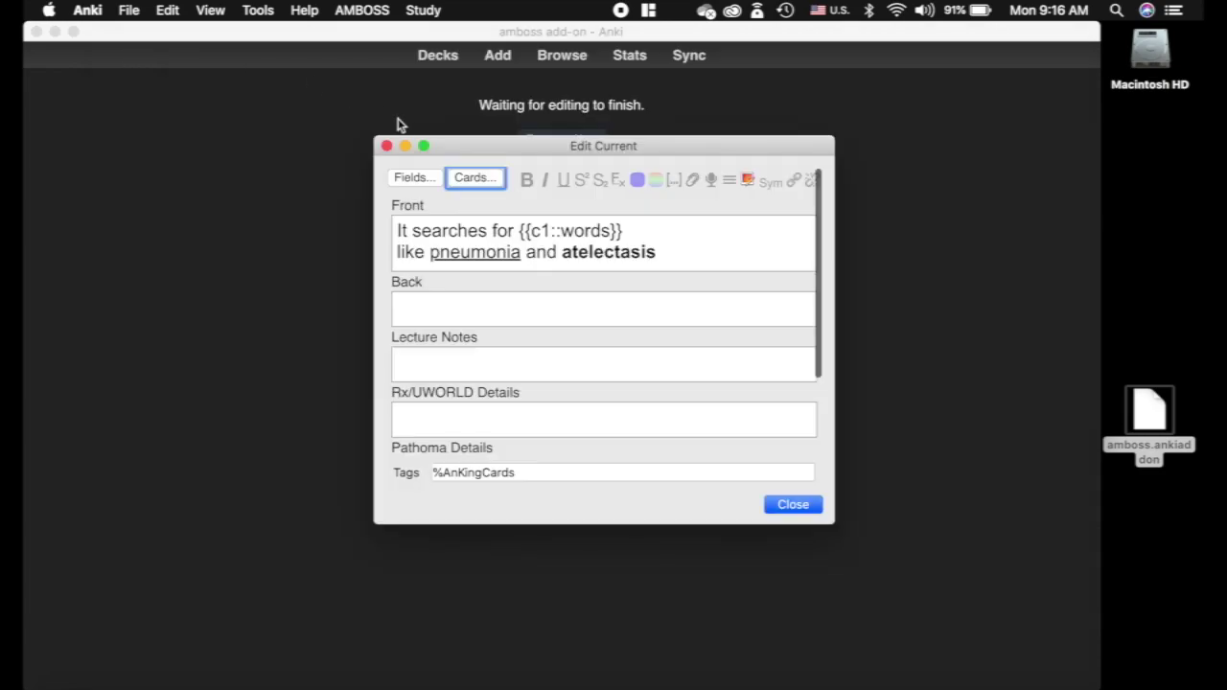
pyautogui.click(386, 140)
pyautogui.hotkey('ctrl', 'Left')
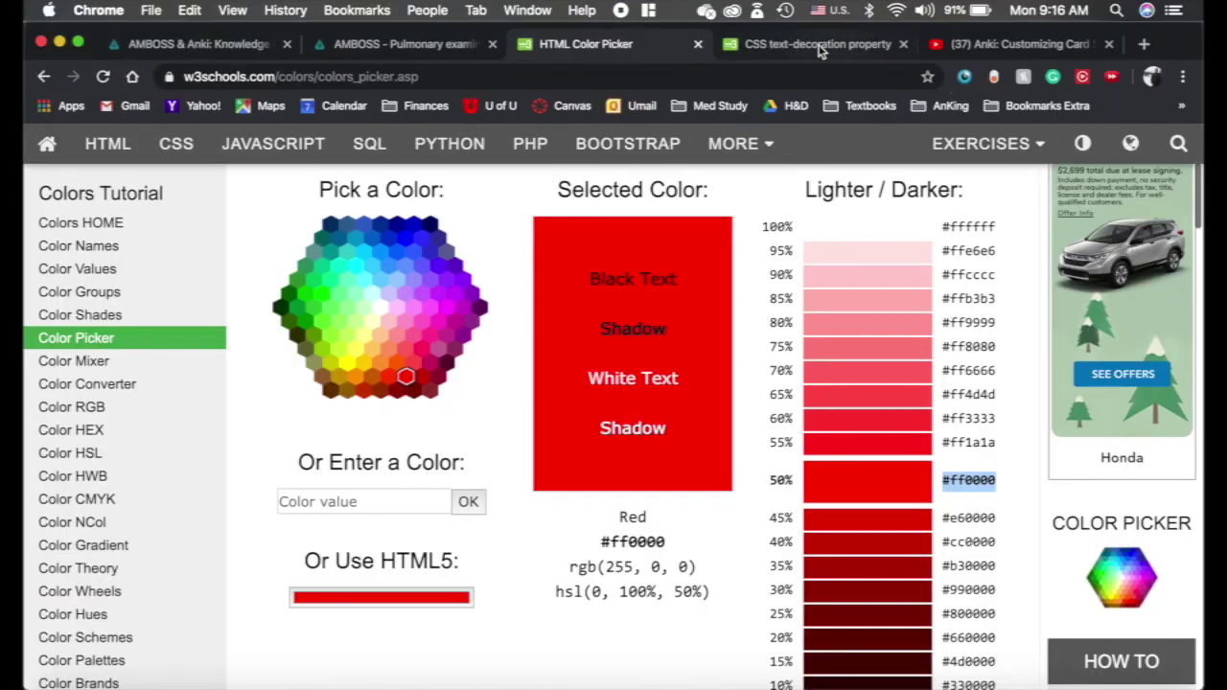
# Step: Review the overline, line-through and underline examples on W3Schools' CSS text-decoration page, then open the Anki card-style video
pyautogui.click(820, 46)
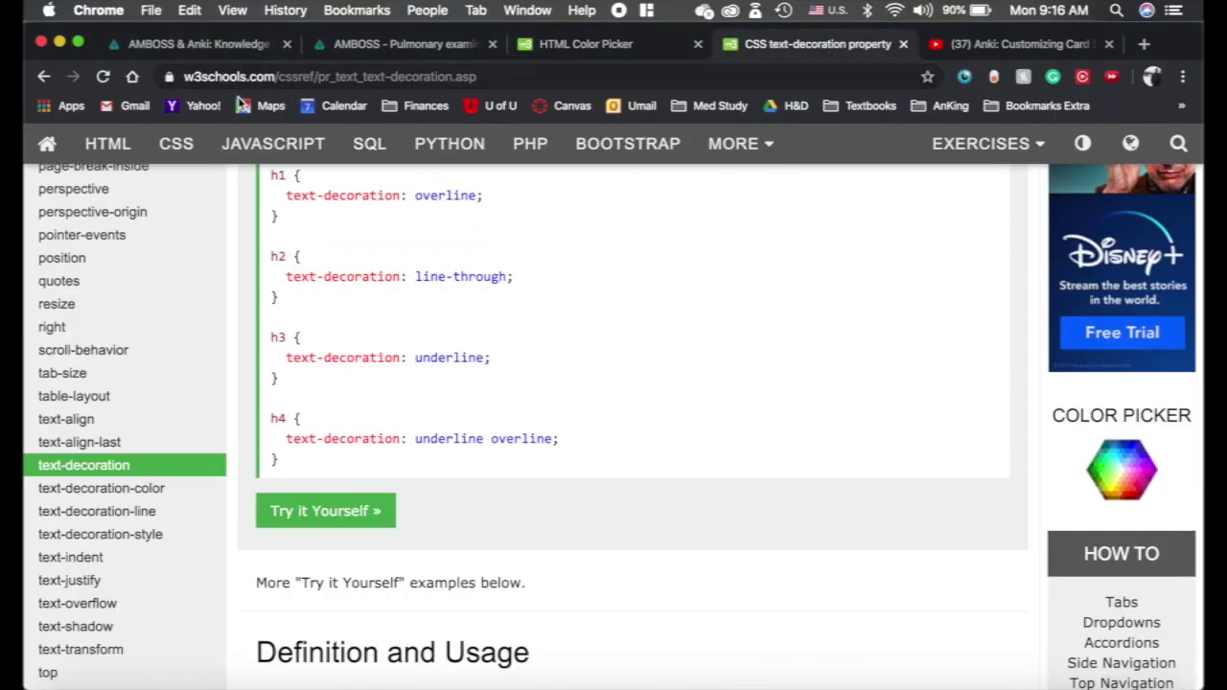
pyautogui.scroll(3, 479, 330)
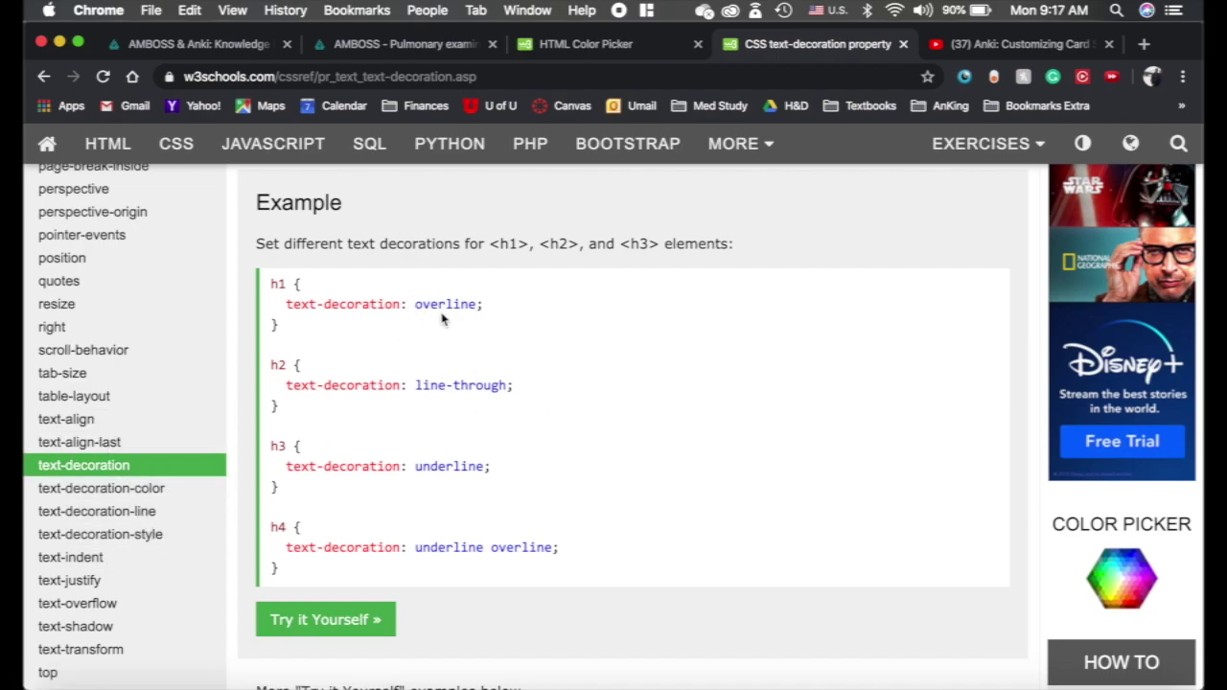
pyautogui.click(1047, 44)
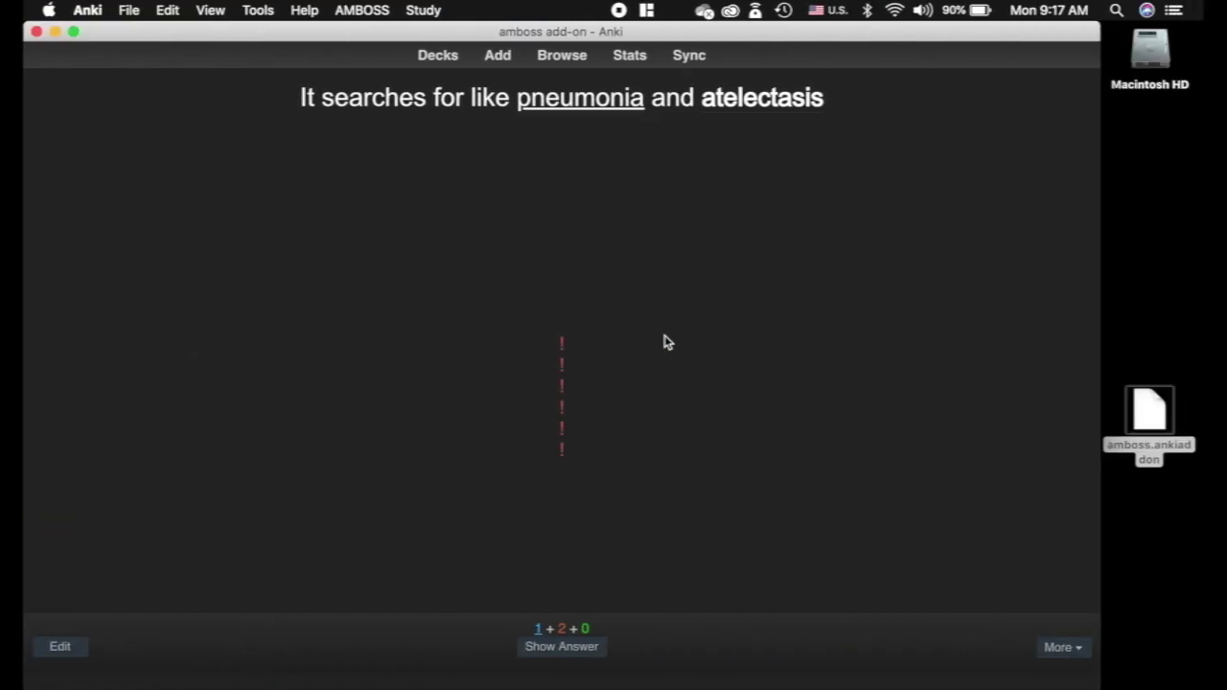
# Step: Double-click 'atelectasis' on the pneumonia card to show its AMBOSS definition pop-up
pyautogui.doubleClick(767, 99)
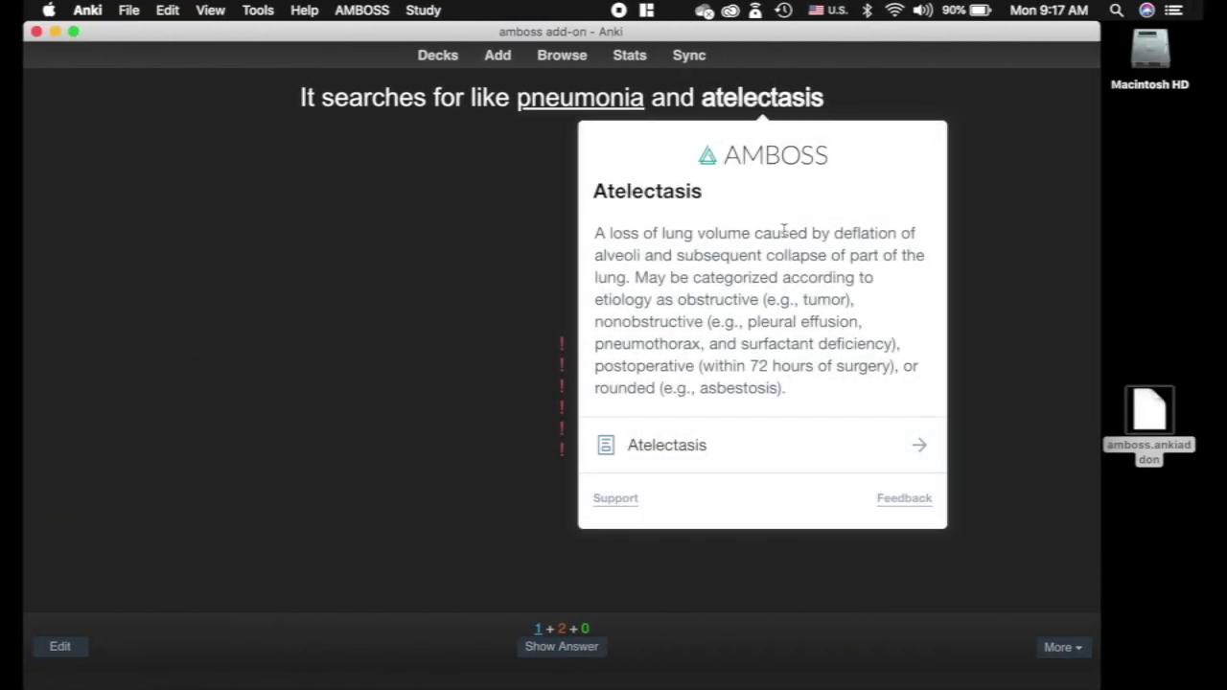